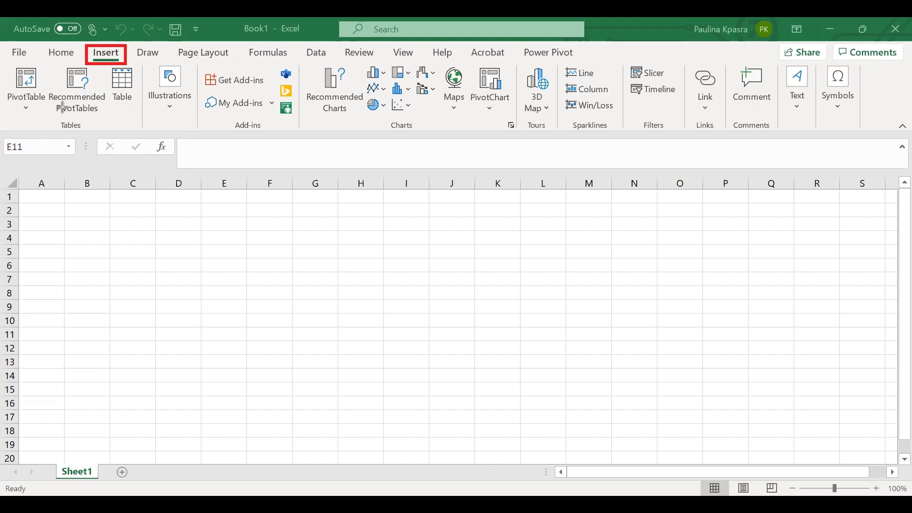
- Examine the command groups of the Insert ribbon, from Tables through Text
drag(57, 118, 100, 133)
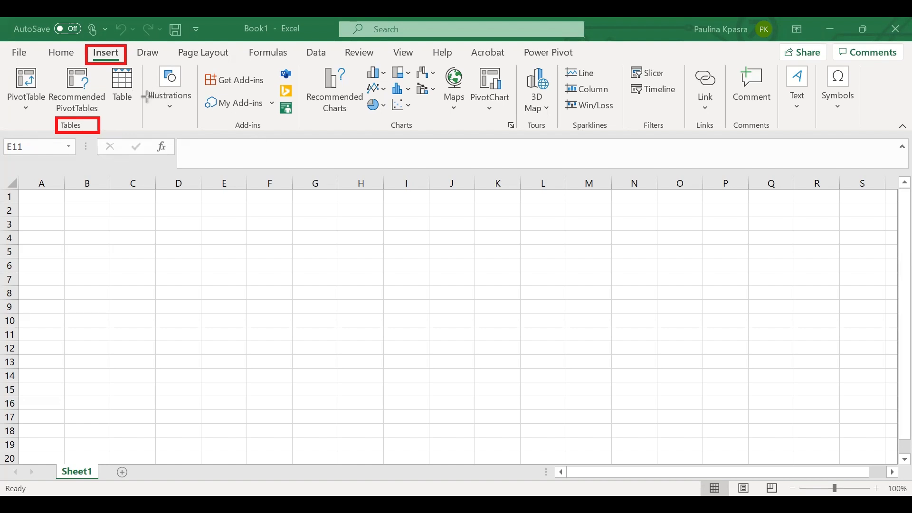
drag(148, 85, 197, 98)
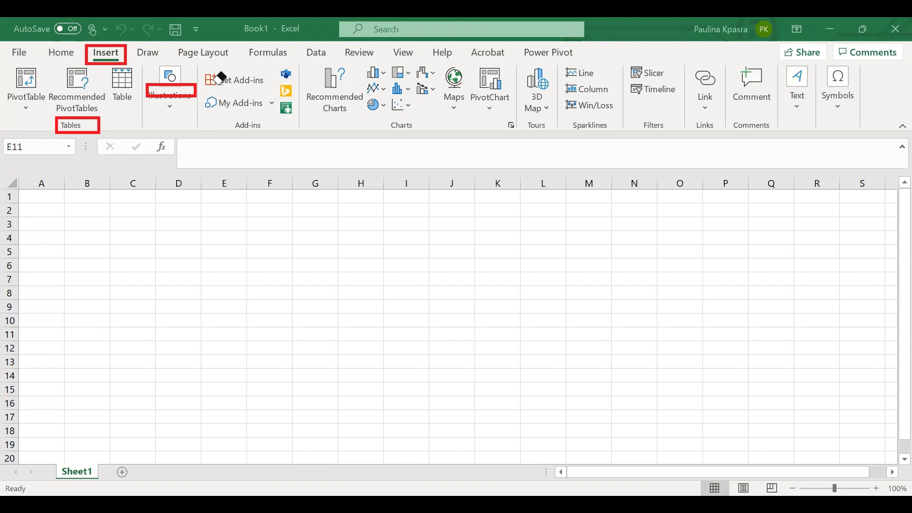
click(168, 93)
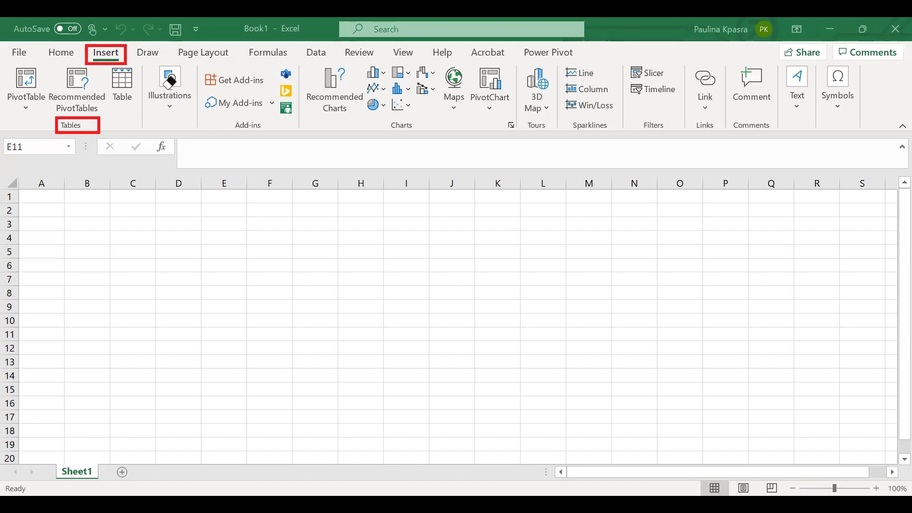
mouse_move(144, 91)
mouse_down()
mouse_move(199, 98)
mouse_move(205, 111)
mouse_move(193, 107)
mouse_move(276, 133)
mouse_up()
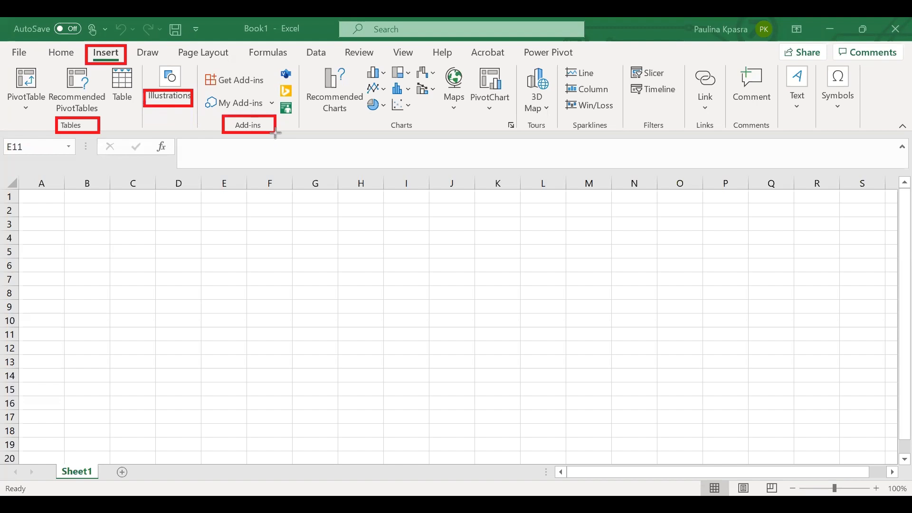
drag(384, 118, 423, 136)
mouse_move(527, 121)
mouse_down()
mouse_move(555, 136)
mouse_move(721, 141)
mouse_up()
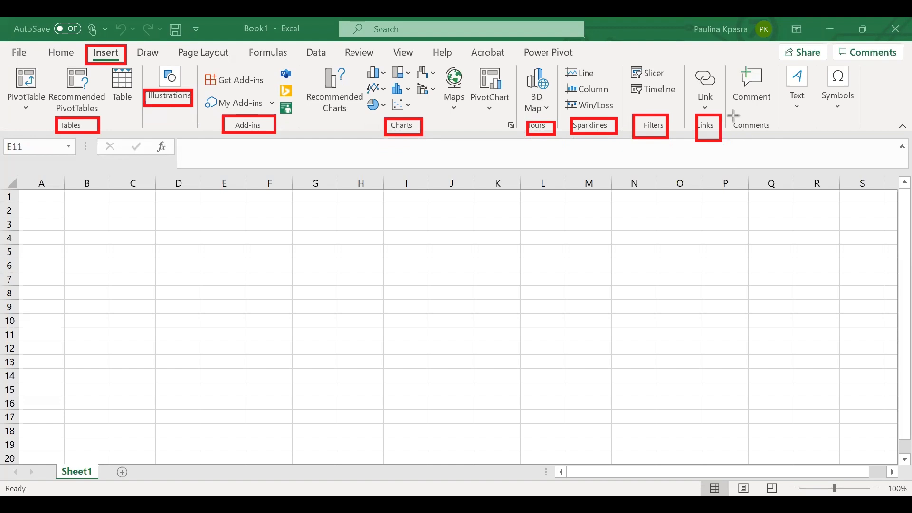
drag(734, 115, 781, 146)
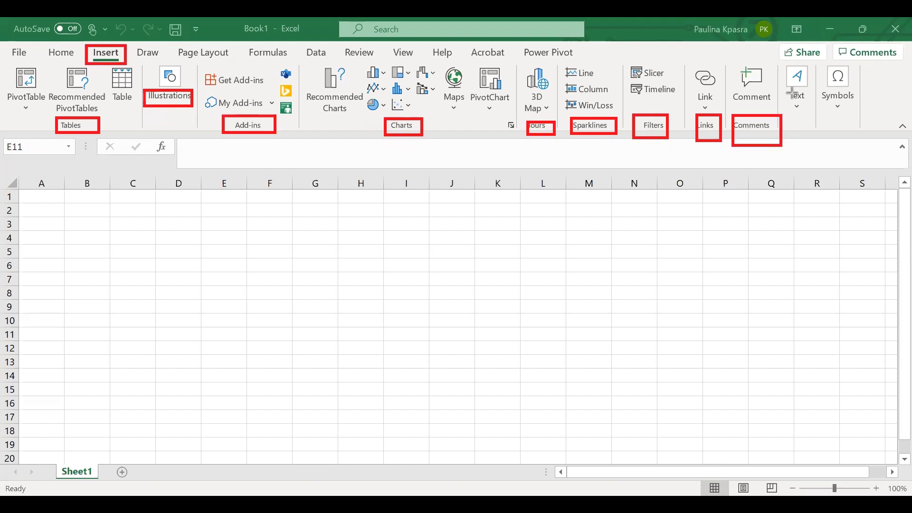
mouse_move(792, 93)
mouse_down()
mouse_move(820, 112)
mouse_move(855, 91)
mouse_move(855, 105)
mouse_up()
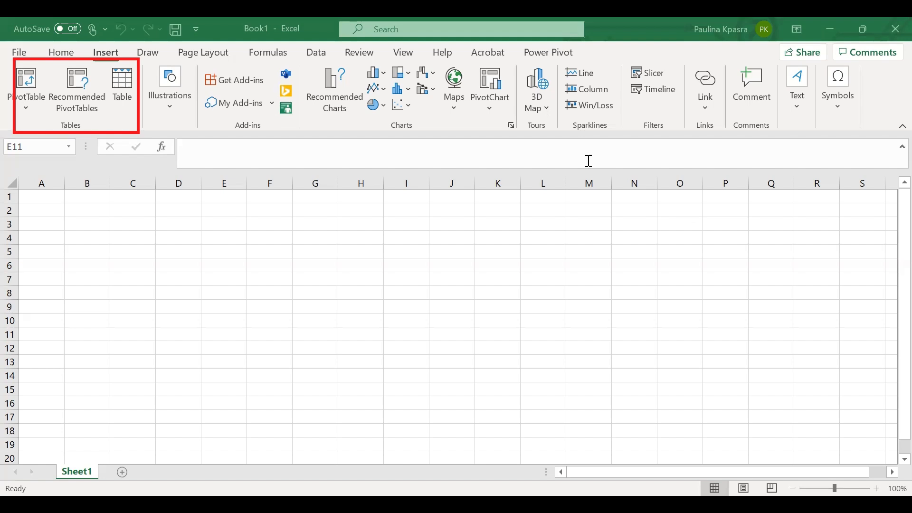
- Create a table at cell A1 with the option that the table has headers enabled
click(46, 195)
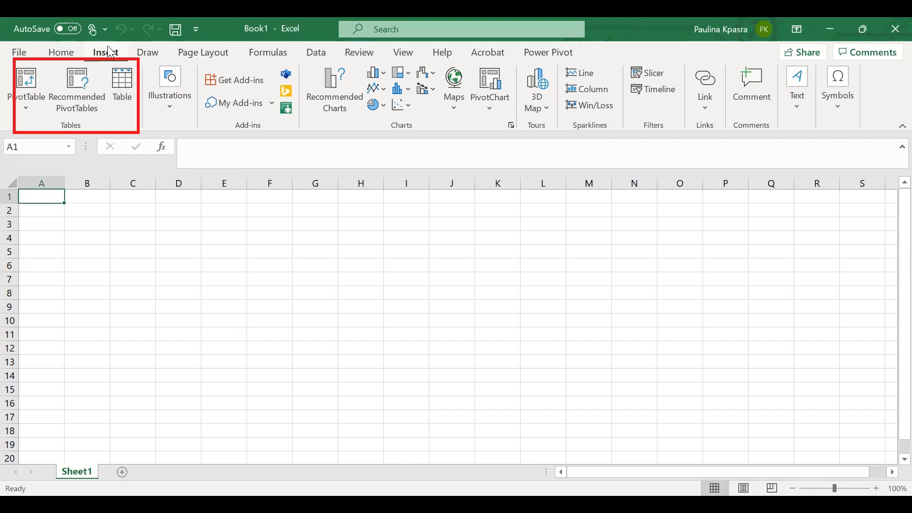
click(125, 85)
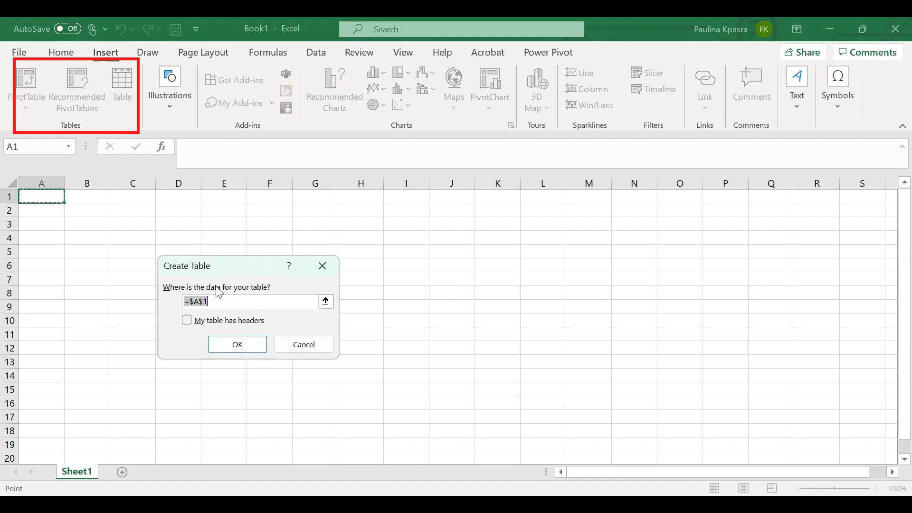
click(190, 324)
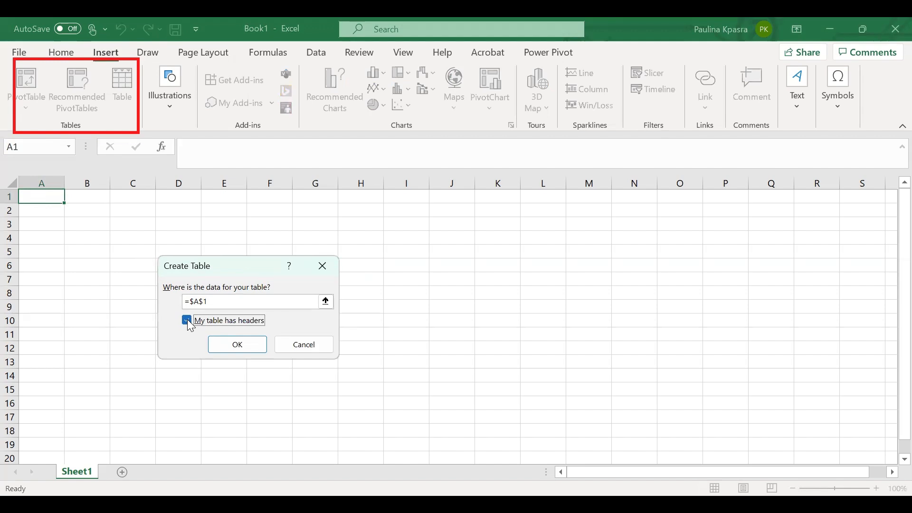
click(243, 348)
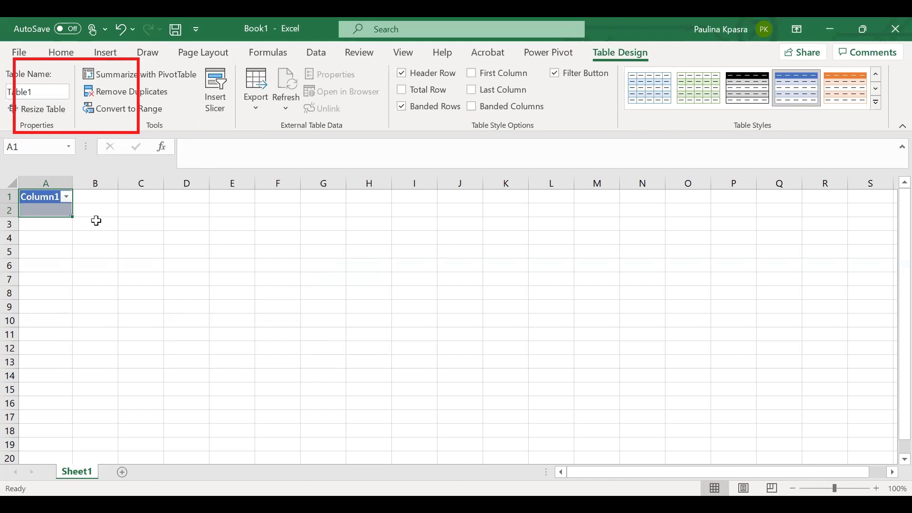
- Paste the copied metal sample data into the table starting at cell A2
click(52, 199)
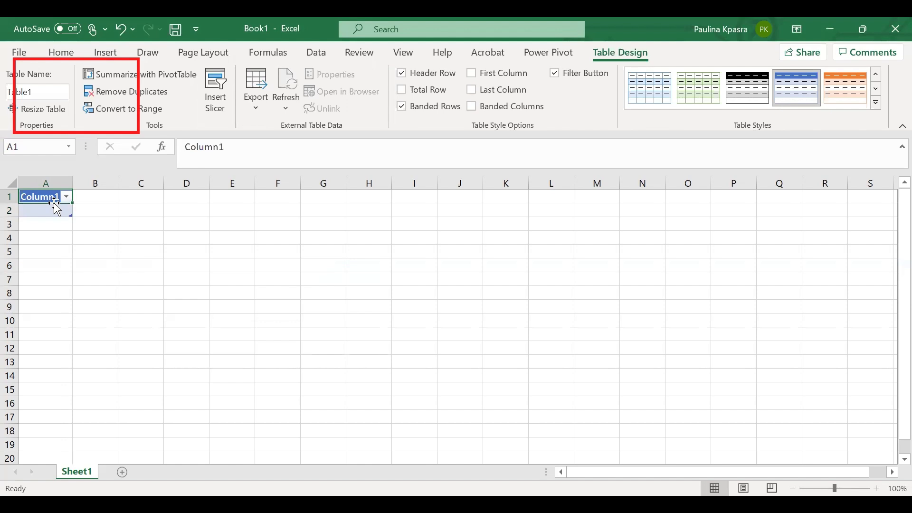
click(49, 211)
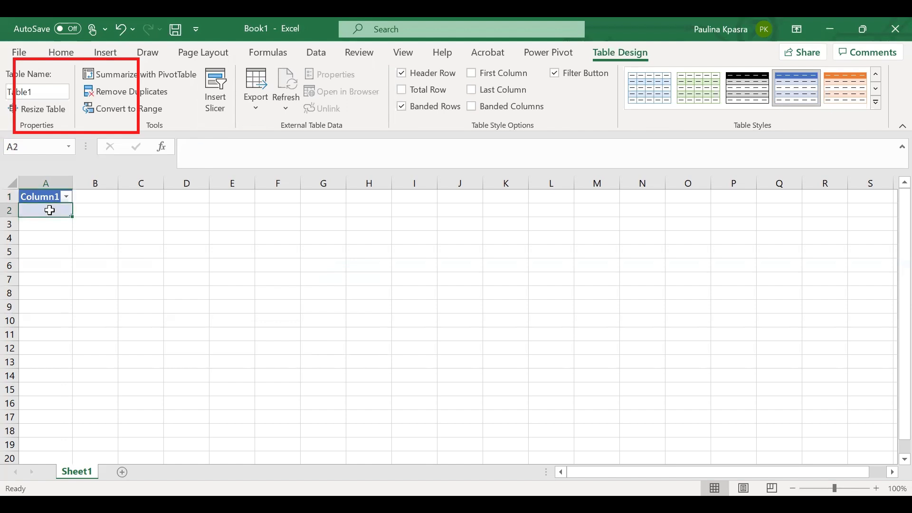
key(ctrl+v)
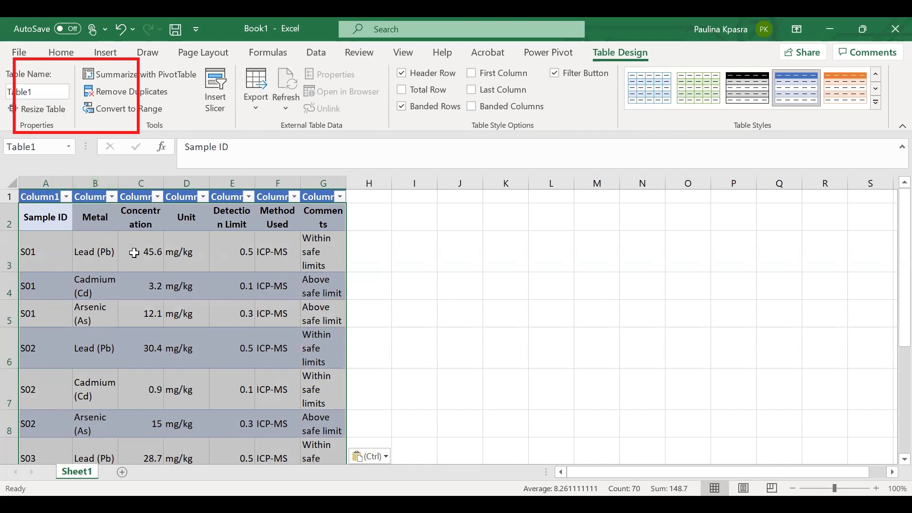
- Scroll through the pasted data and inspect the first column's filter options
scroll(365, 314, down, 1)
scroll(365, 314, down, 1)
scroll(365, 314, up, 1)
click(66, 197)
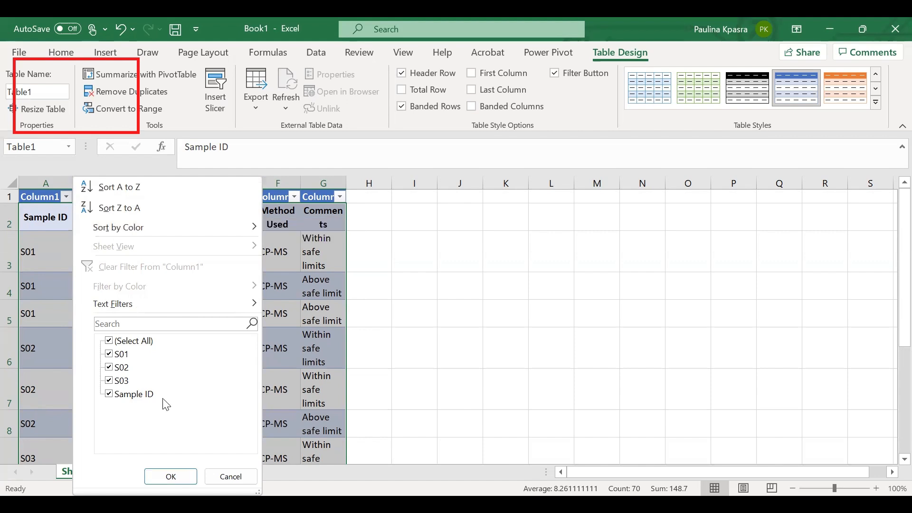
click(314, 351)
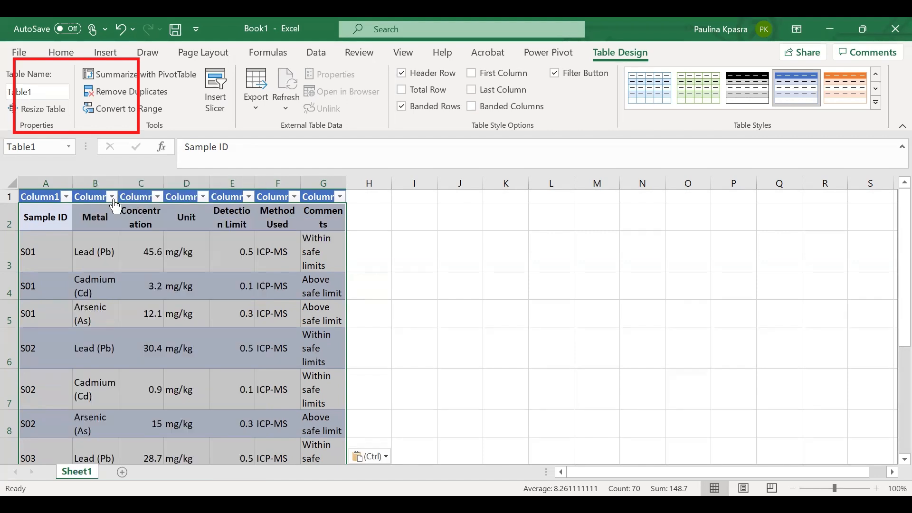
- Autofit the widths of table columns A through F to their contents
double_click(70, 181)
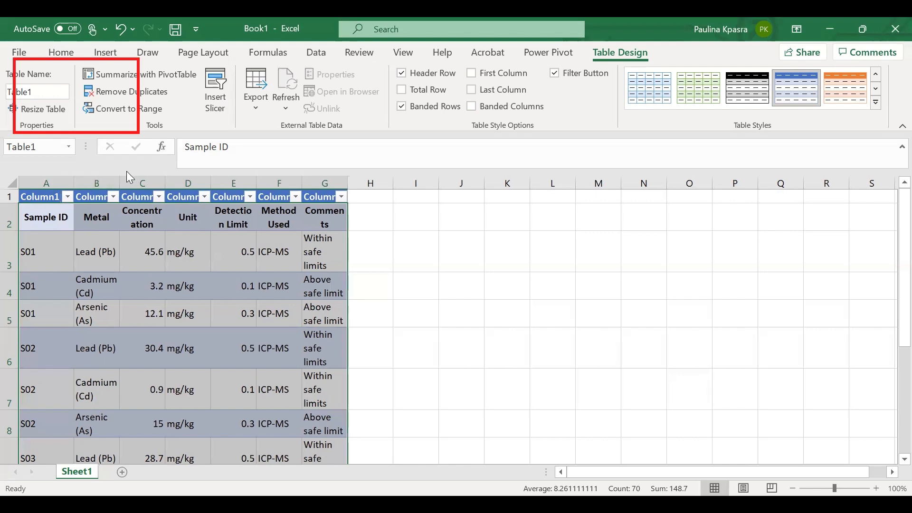
double_click(119, 179)
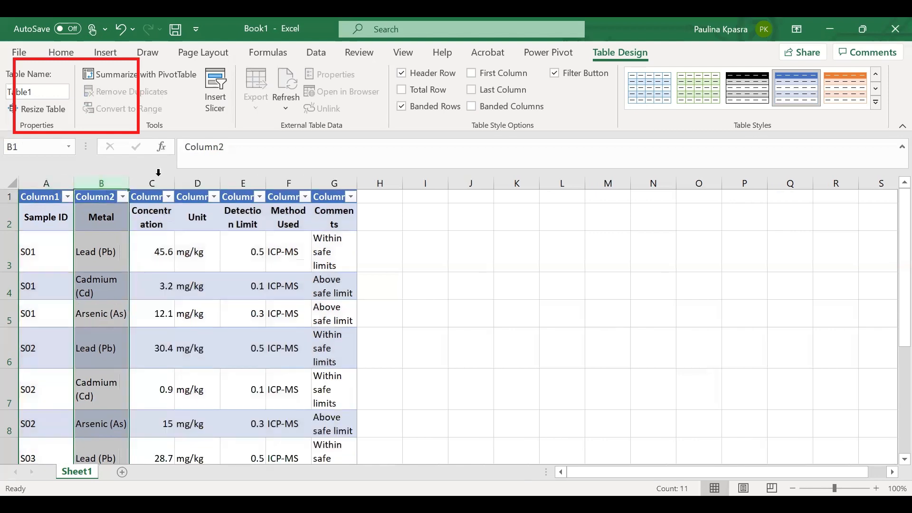
double_click(176, 181)
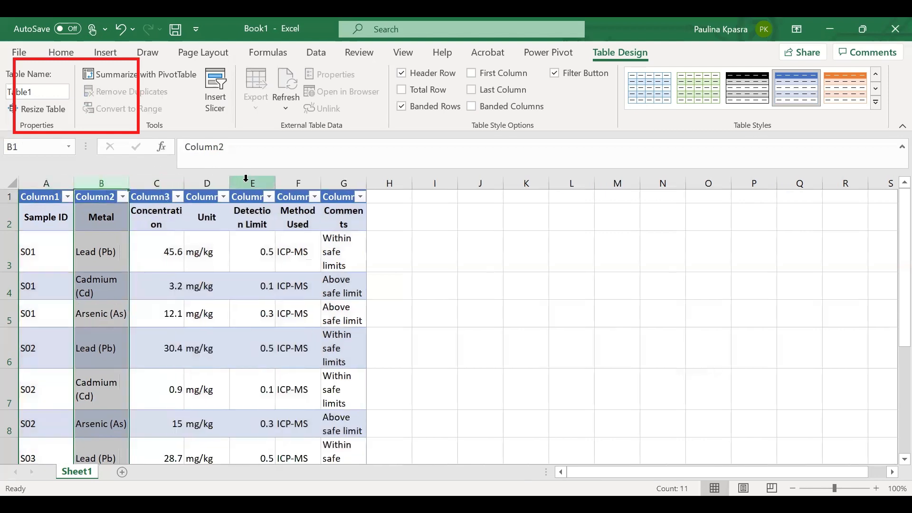
double_click(228, 185)
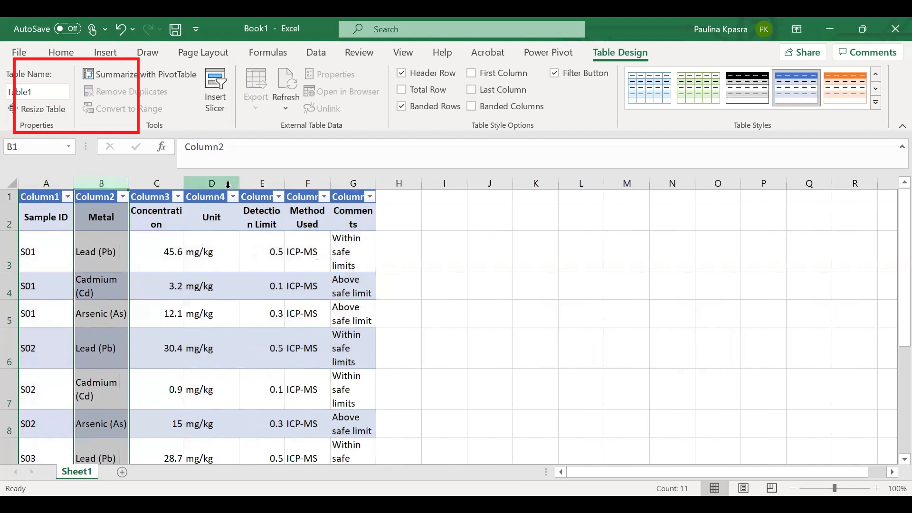
double_click(284, 184)
click(285, 184)
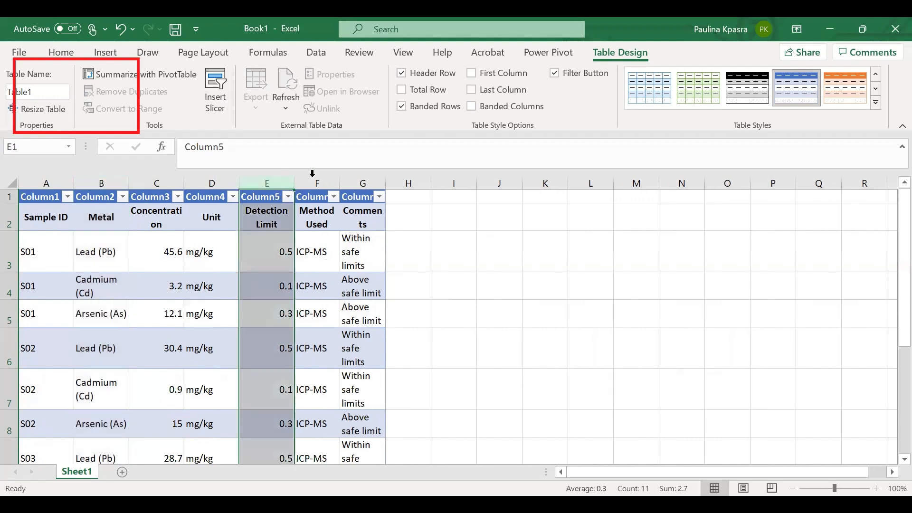
double_click(342, 182)
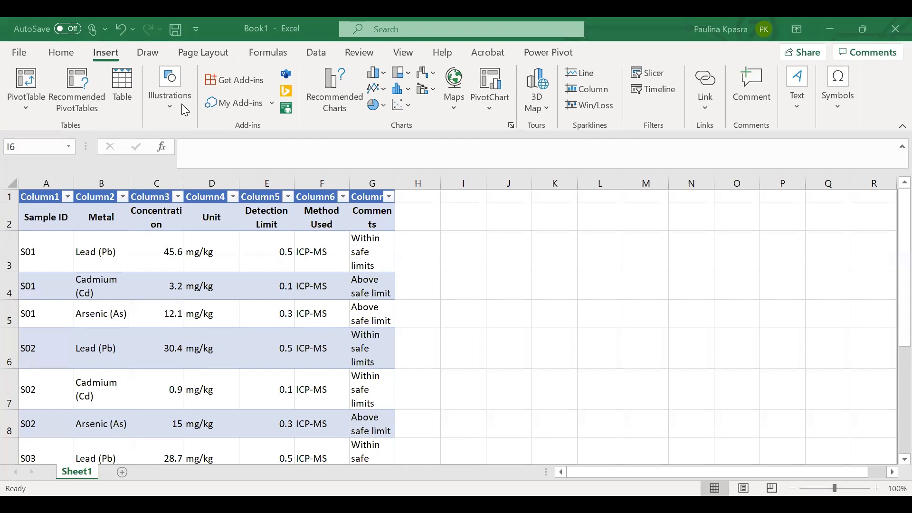
- Insert the first online picture found by searching for apple
drag(149, 61, 199, 123)
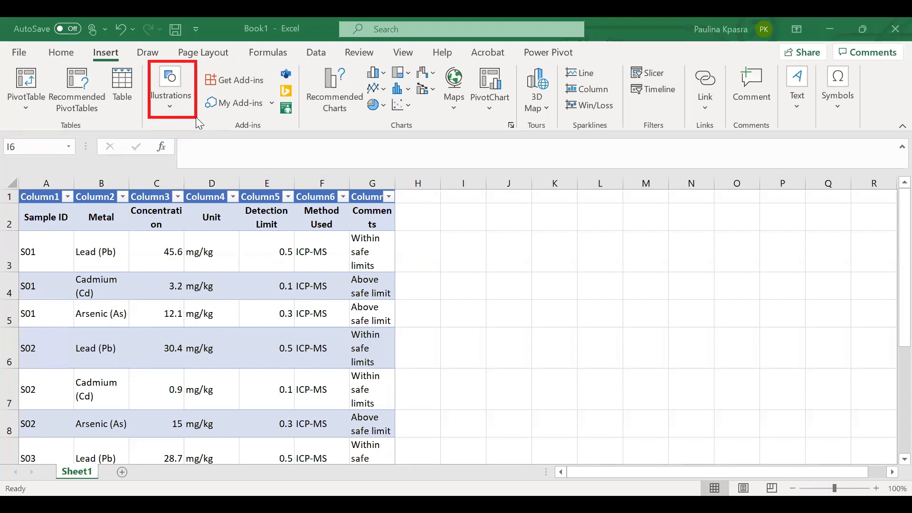
click(167, 105)
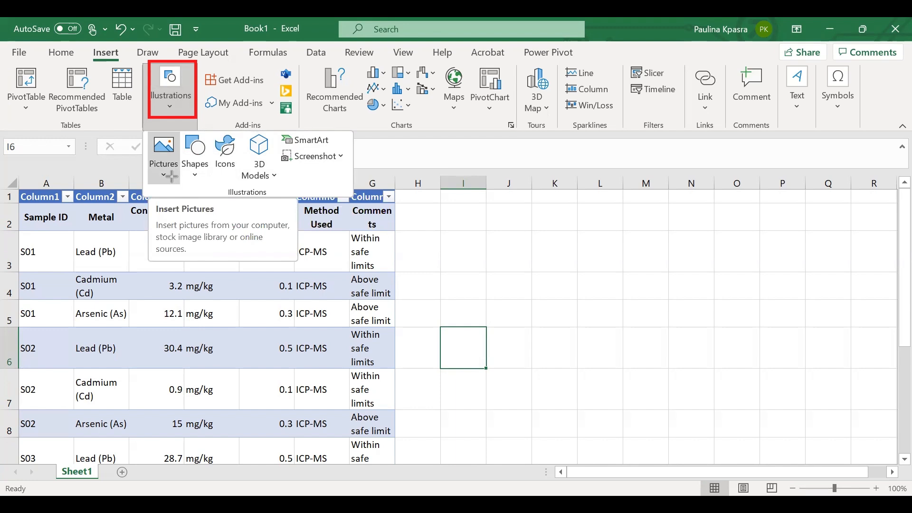
click(172, 97)
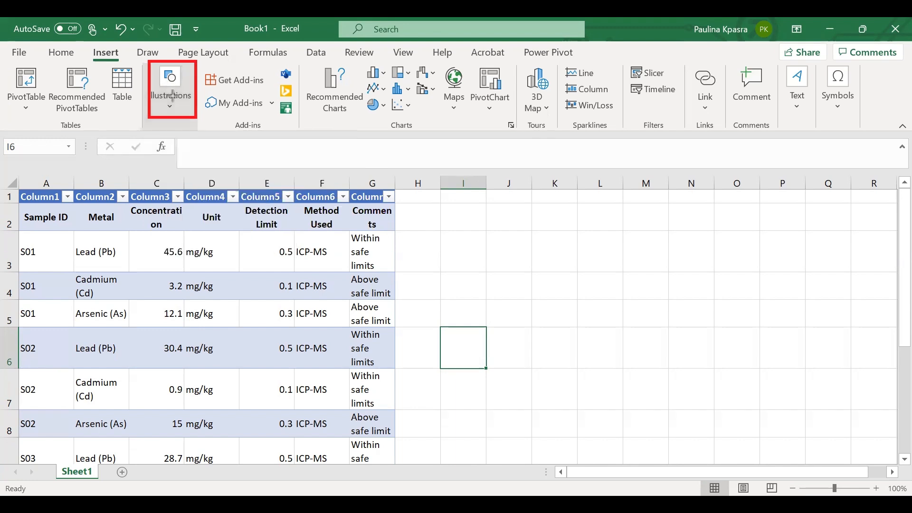
click(172, 96)
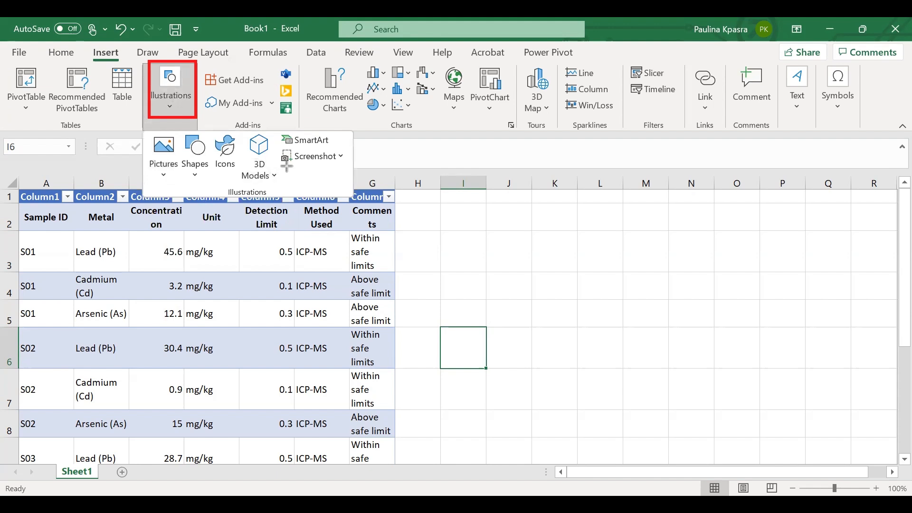
click(164, 157)
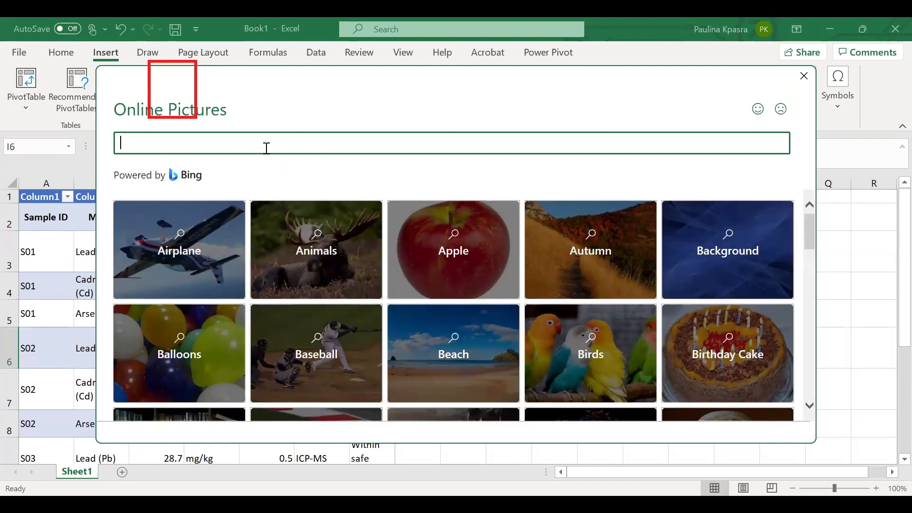
text(apple)
key(Return)
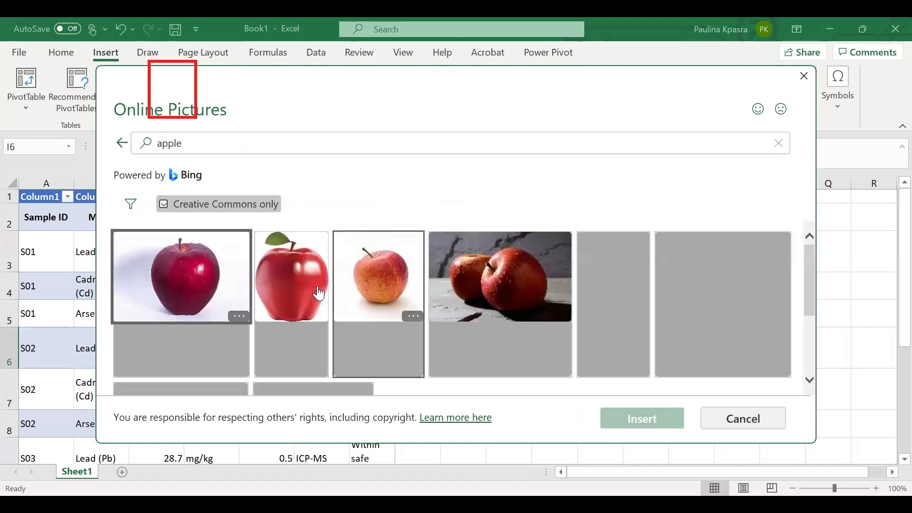
click(212, 293)
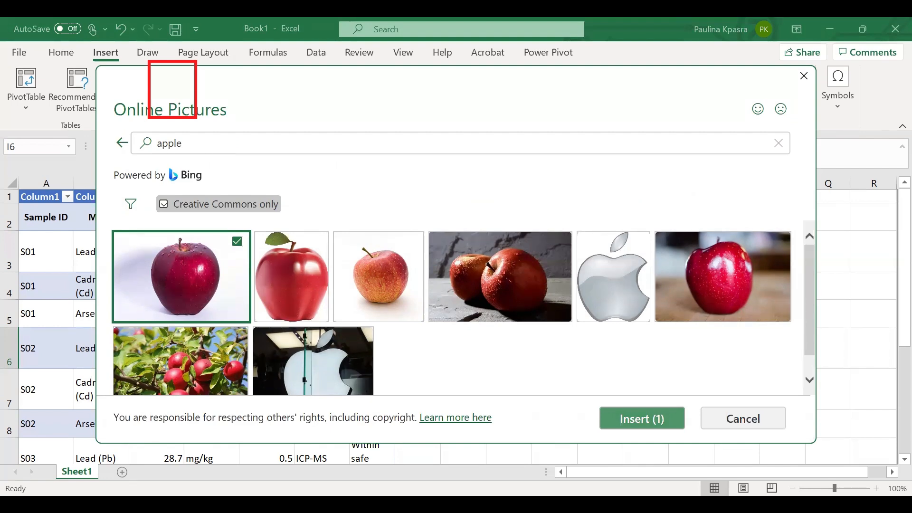
click(634, 418)
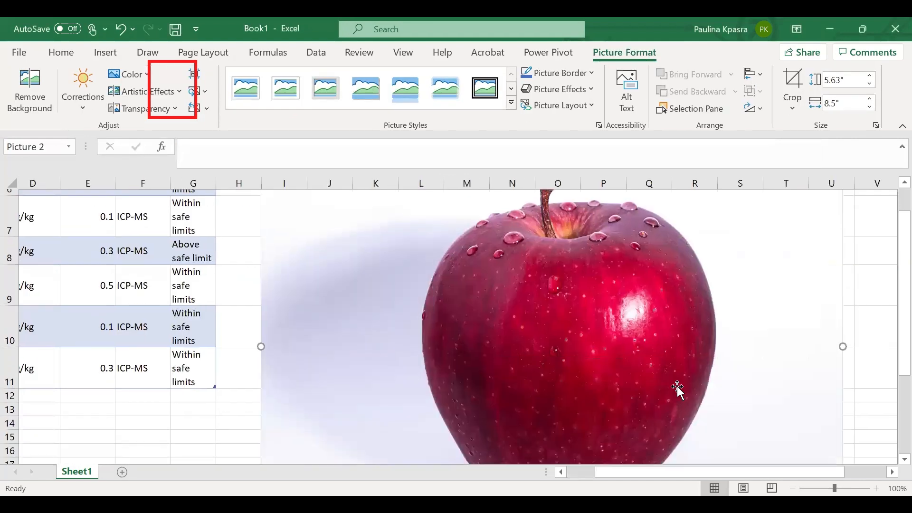
- Shrink the apple picture to about 3.92 by 6.01 inches and place it beside the table
scroll(677, 386, down, 4)
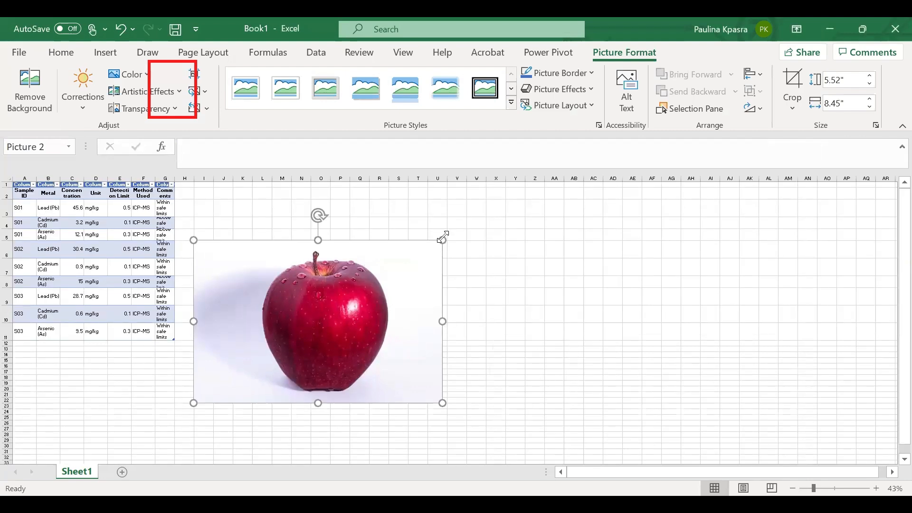
drag(366, 250, 338, 259)
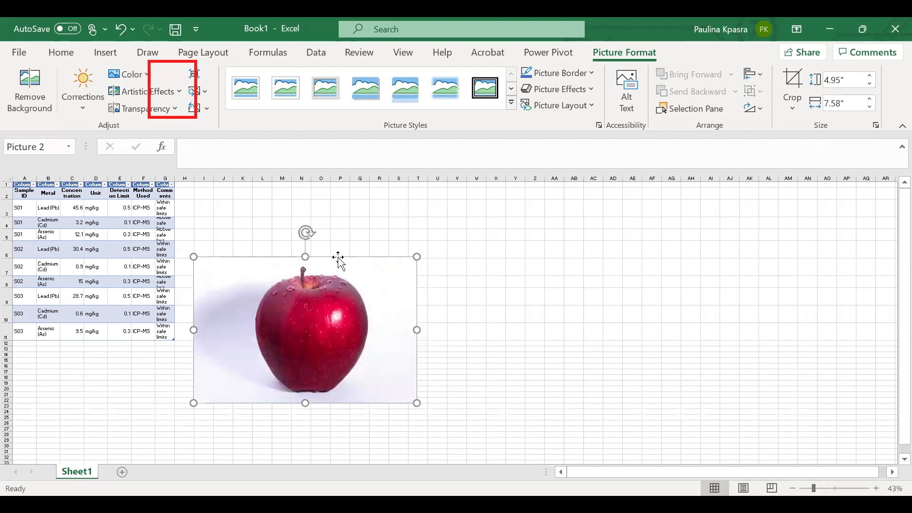
drag(412, 397, 330, 298)
drag(239, 219, 281, 264)
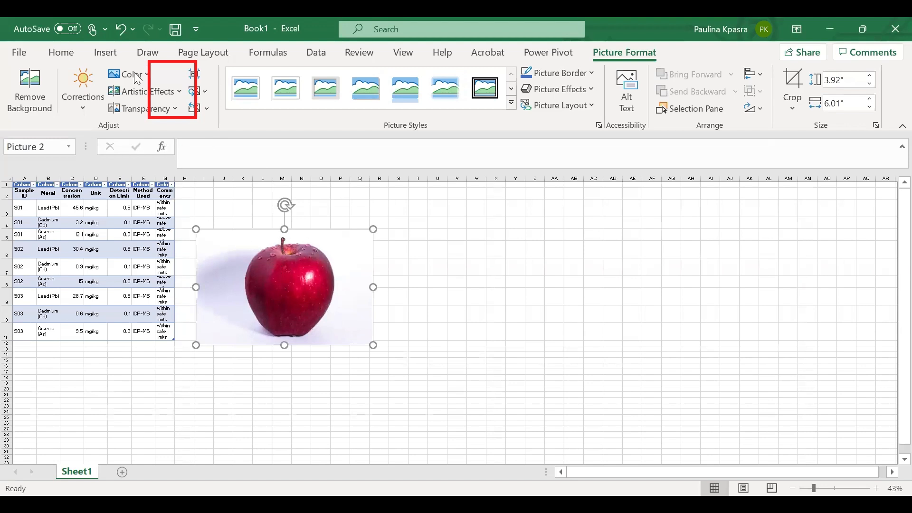
click(107, 53)
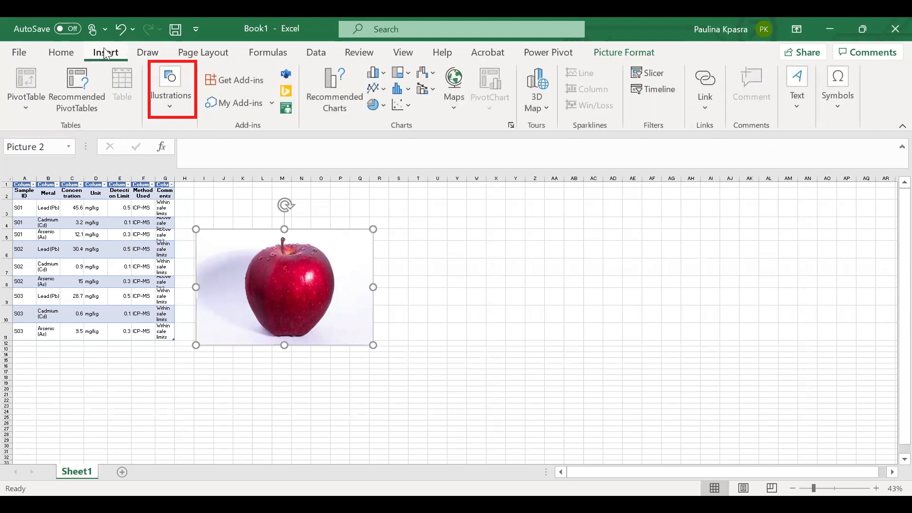
click(172, 107)
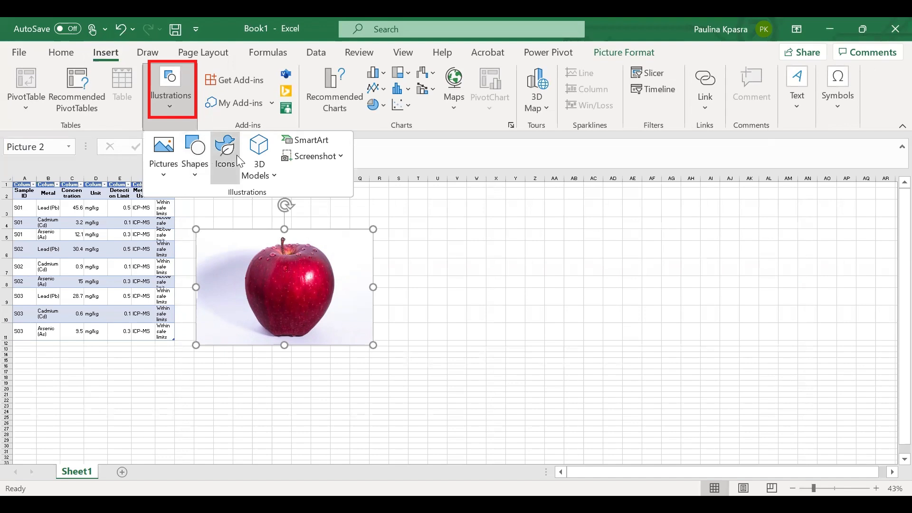
click(199, 165)
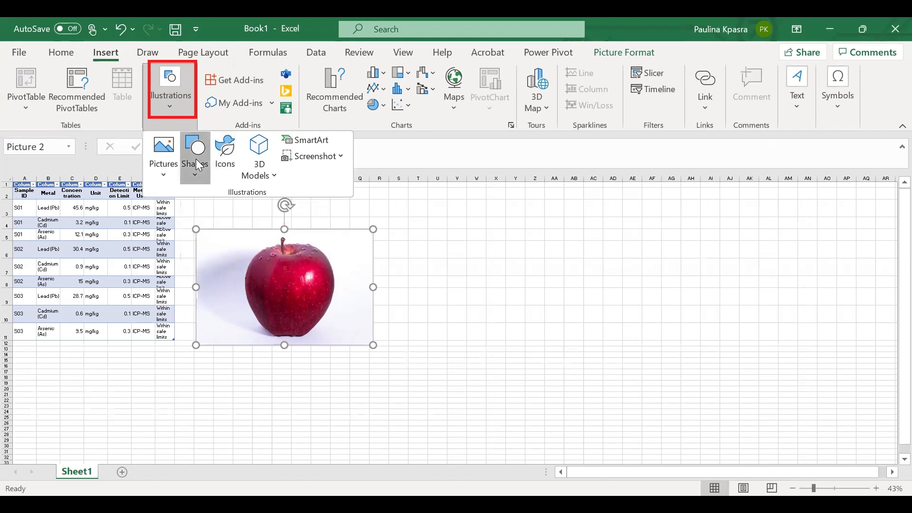
click(453, 291)
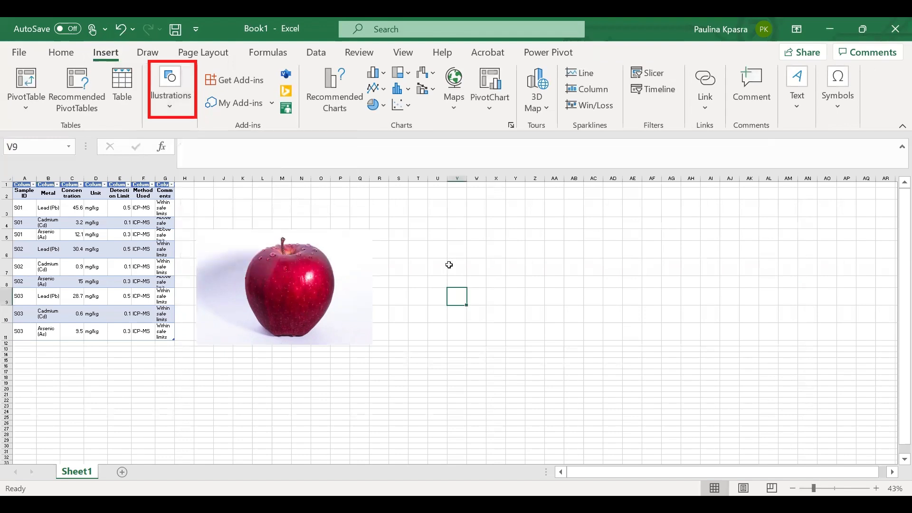
- Draw a rectangle to the right of the apple picture, spanning roughly columns V to AC
click(451, 223)
click(173, 100)
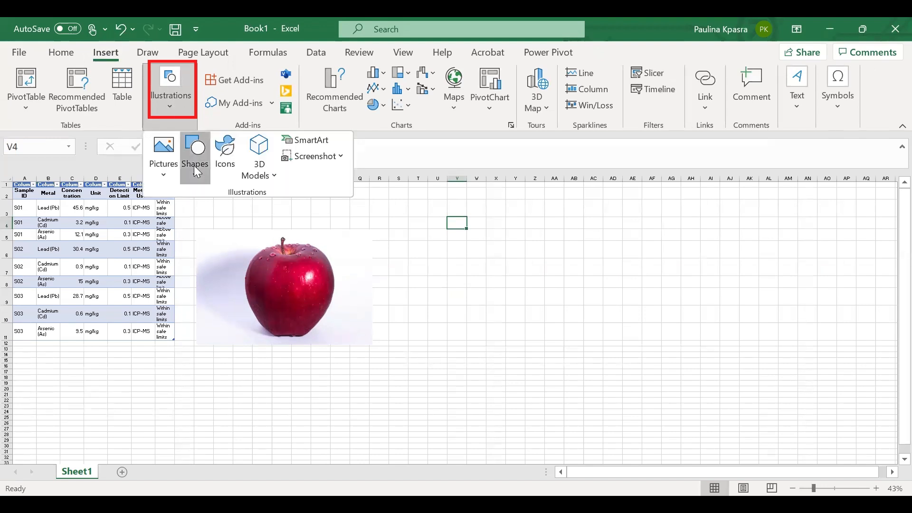
click(194, 166)
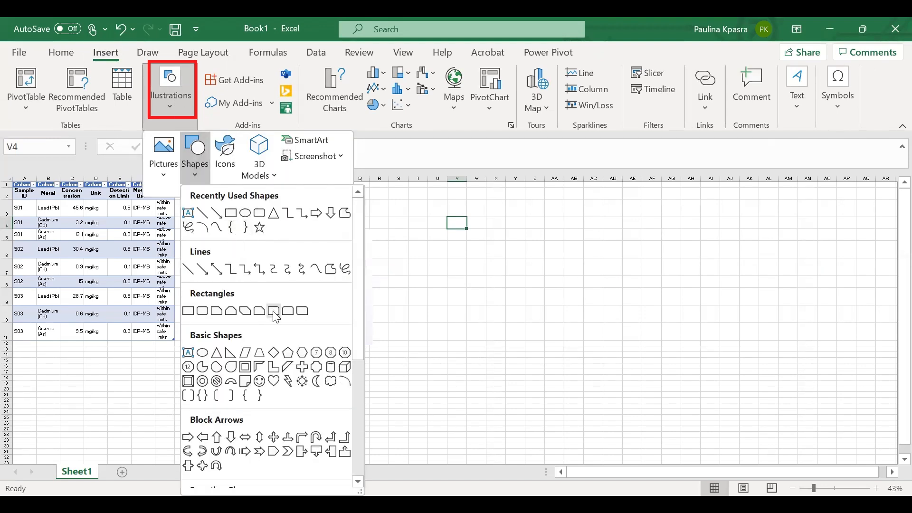
click(231, 215)
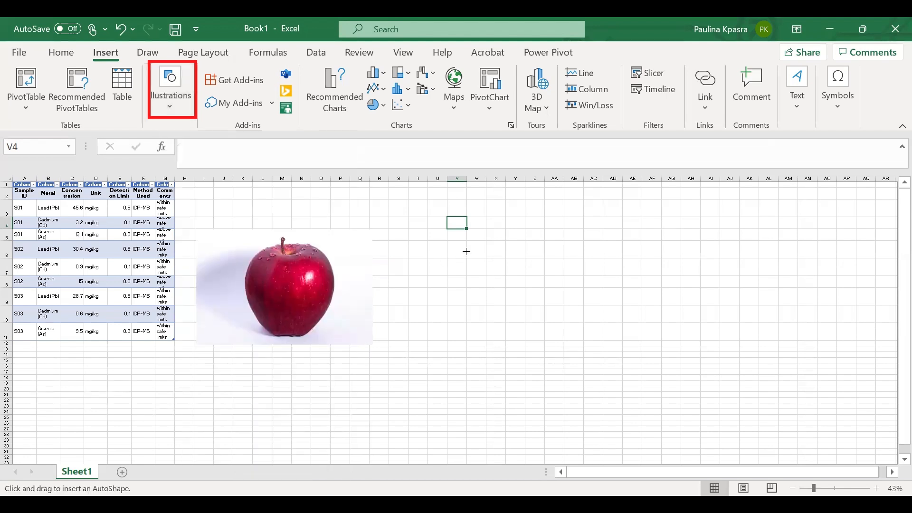
drag(450, 222, 608, 357)
click(636, 323)
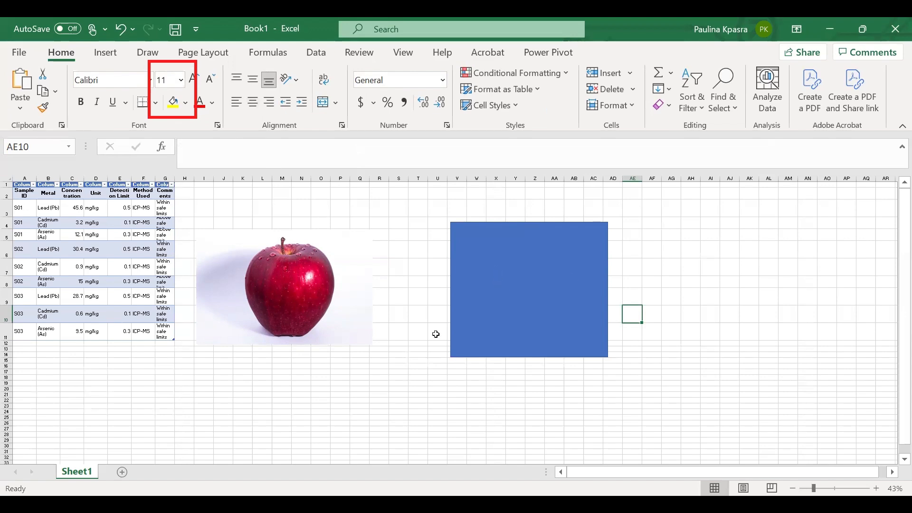
- Draw an oval about 4.17 by 8.08 inches below the apple picture and apply the black shape style to it
scroll(436, 333, down, 1)
scroll(435, 333, down, 1)
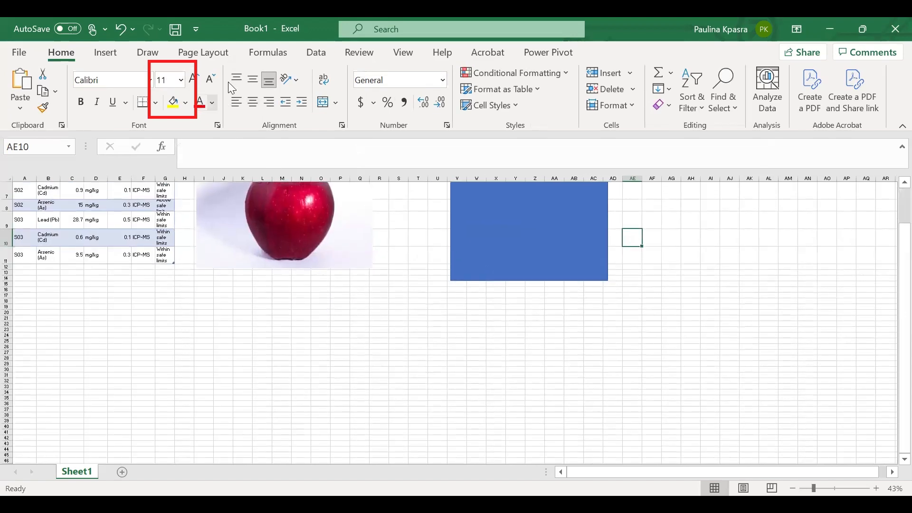
click(105, 52)
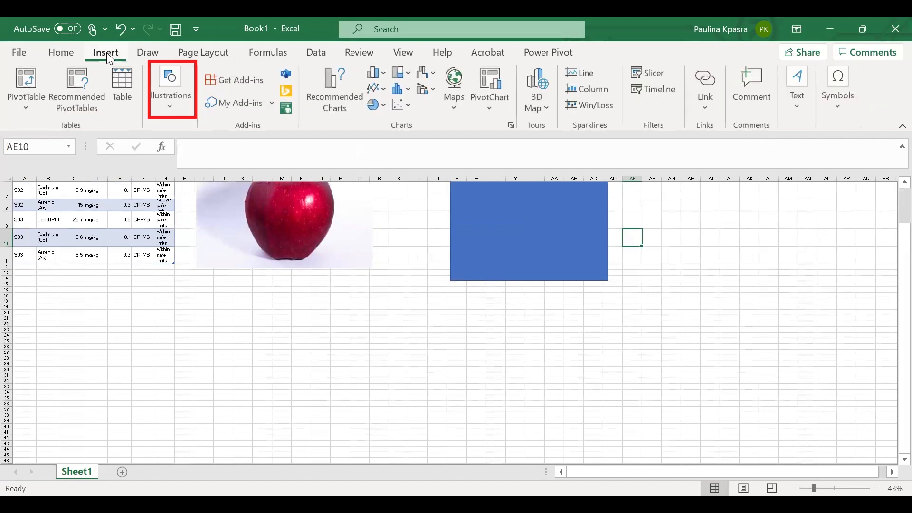
click(181, 108)
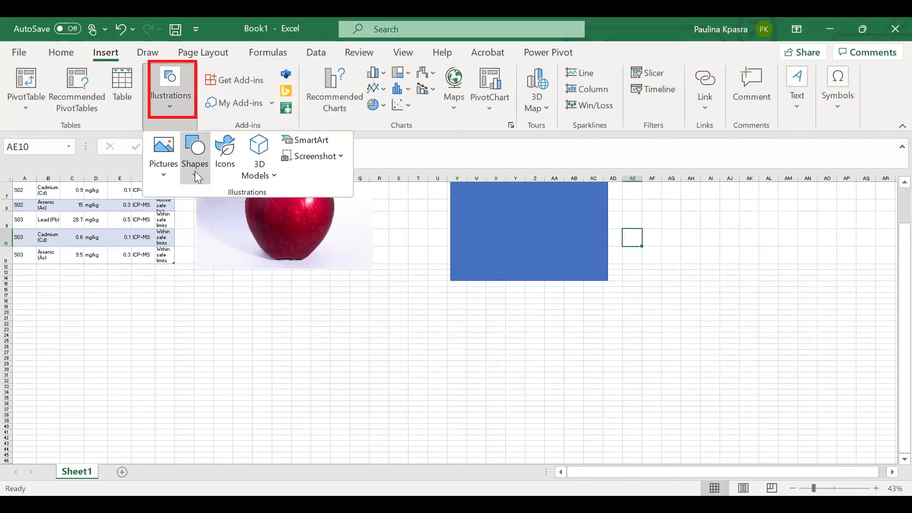
click(195, 172)
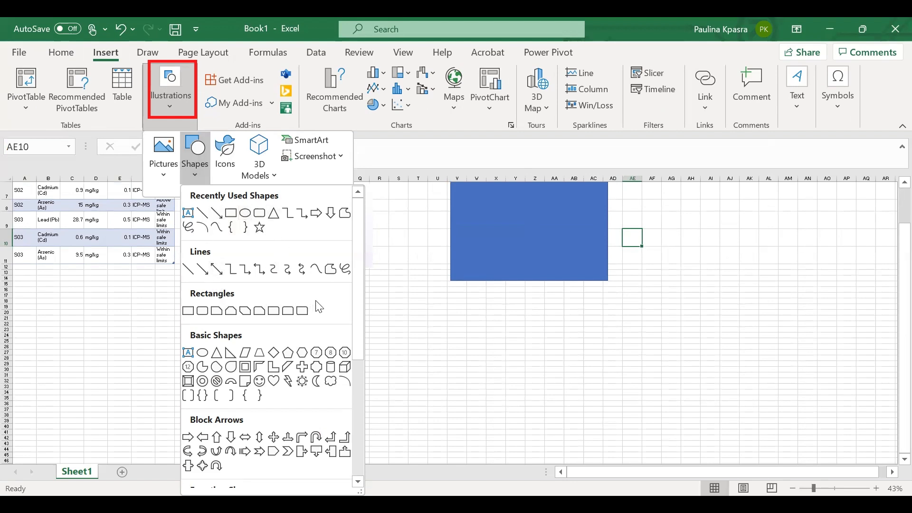
scroll(318, 304, down, 1)
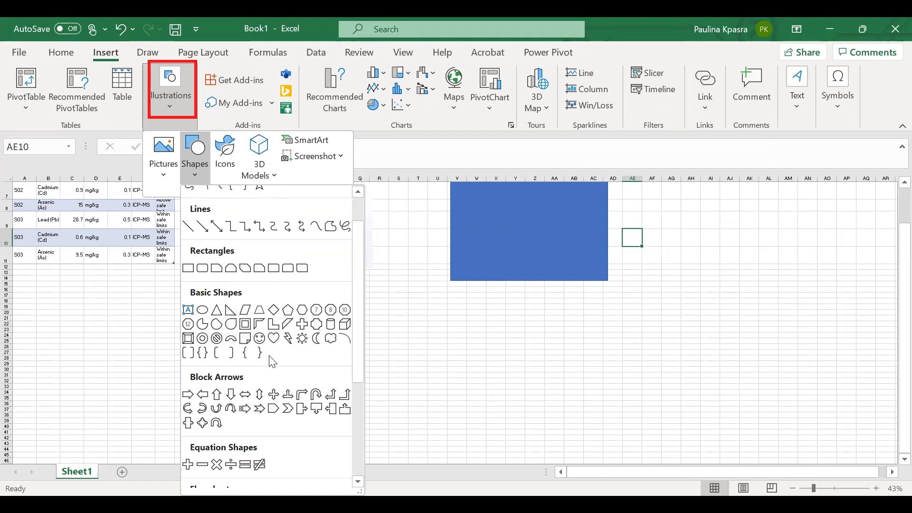
scroll(272, 359, up, 1)
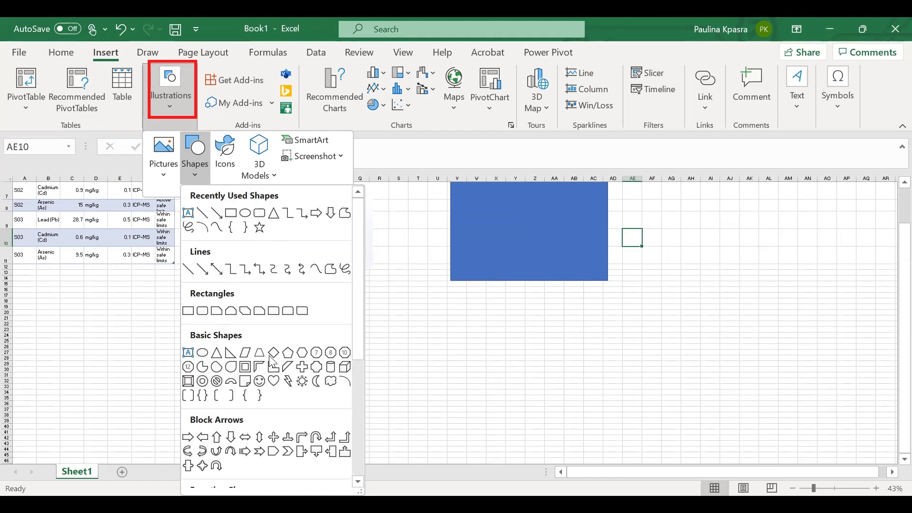
click(247, 217)
drag(245, 309, 484, 432)
click(513, 380)
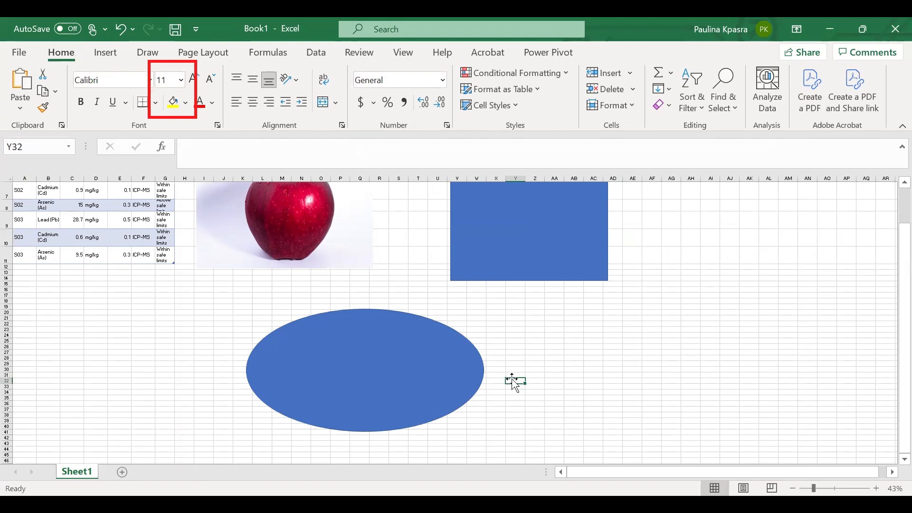
click(407, 379)
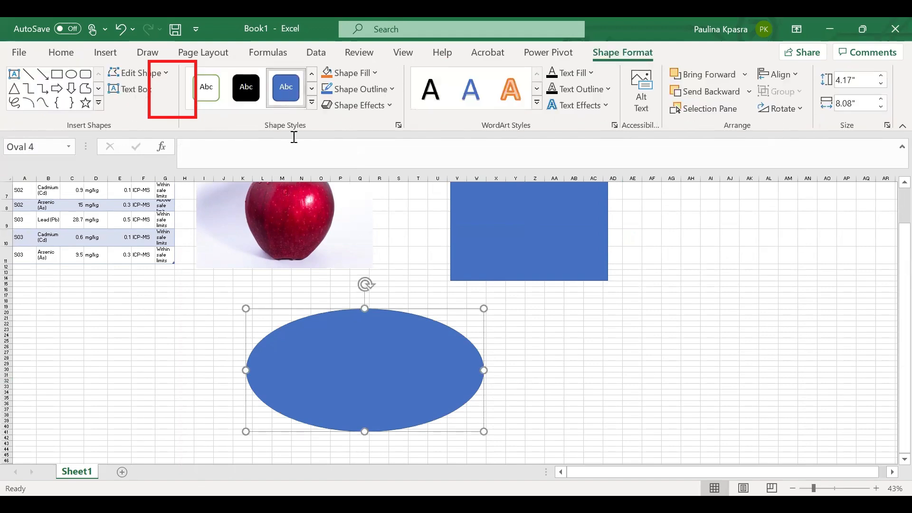
click(246, 87)
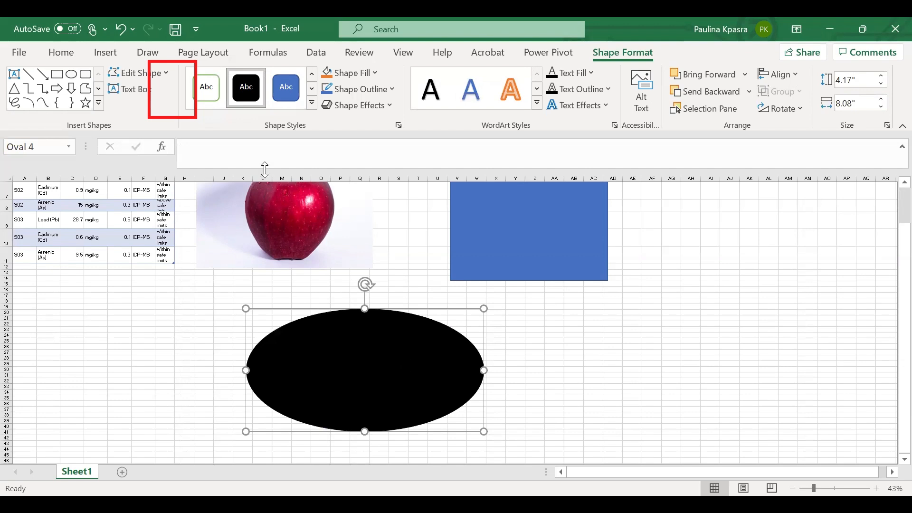
- Insert the first icon found by searching for youtube and enlarge it to about 3.91 by 3.91 inches
click(105, 53)
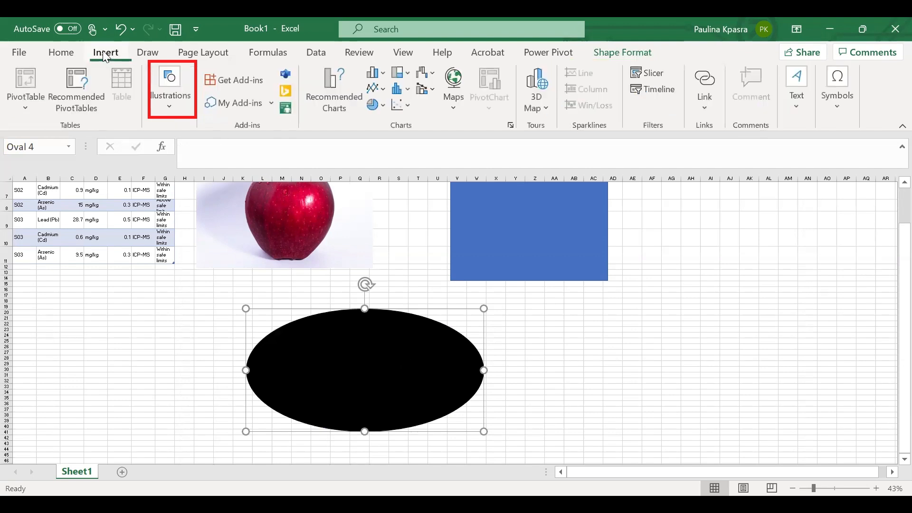
click(185, 102)
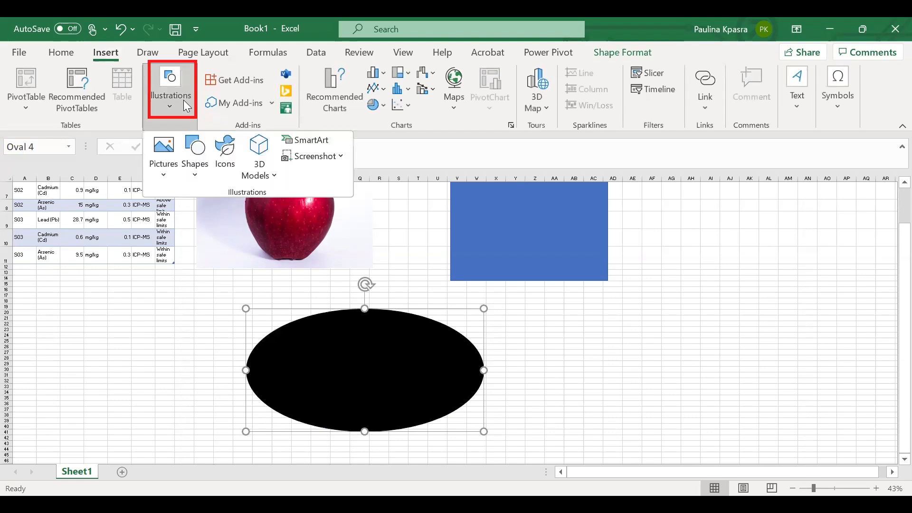
click(226, 160)
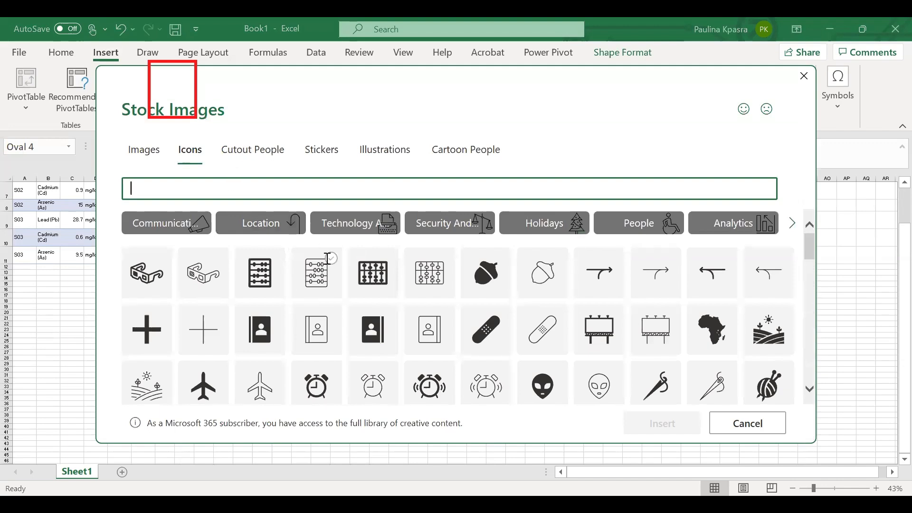
text(youtube)
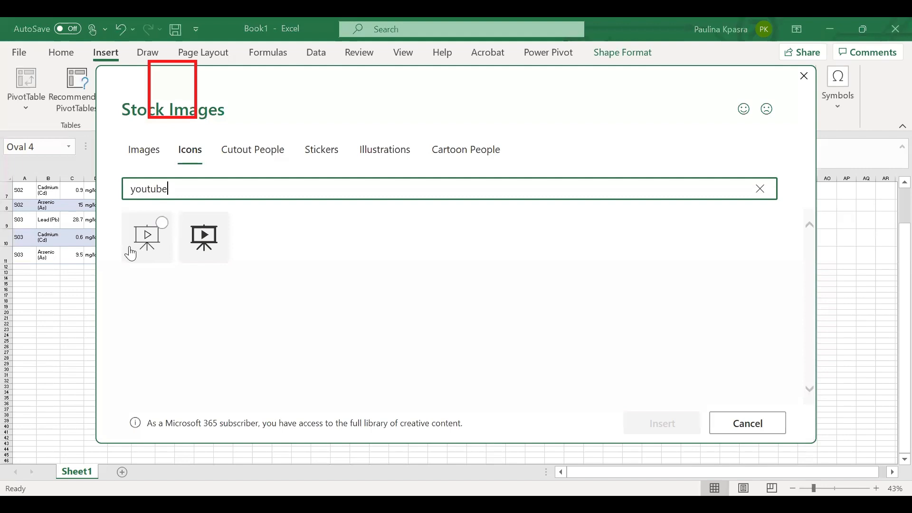
click(146, 234)
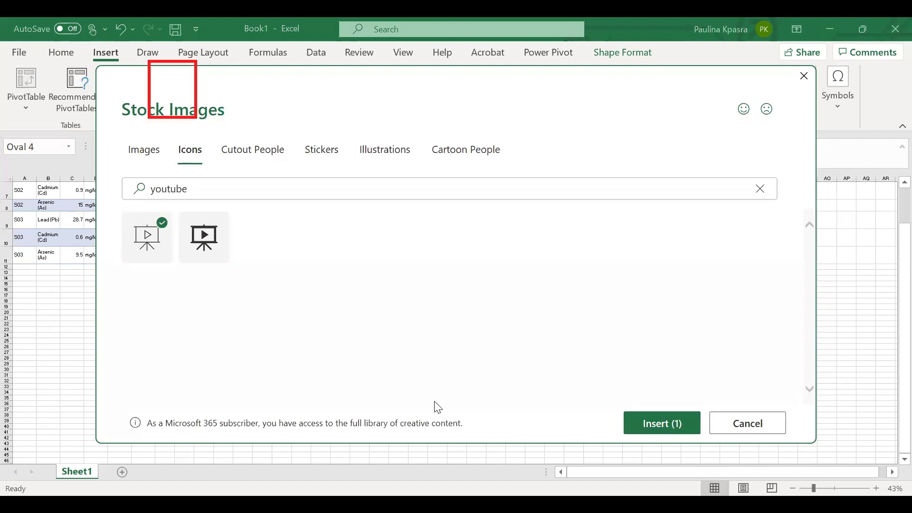
click(666, 423)
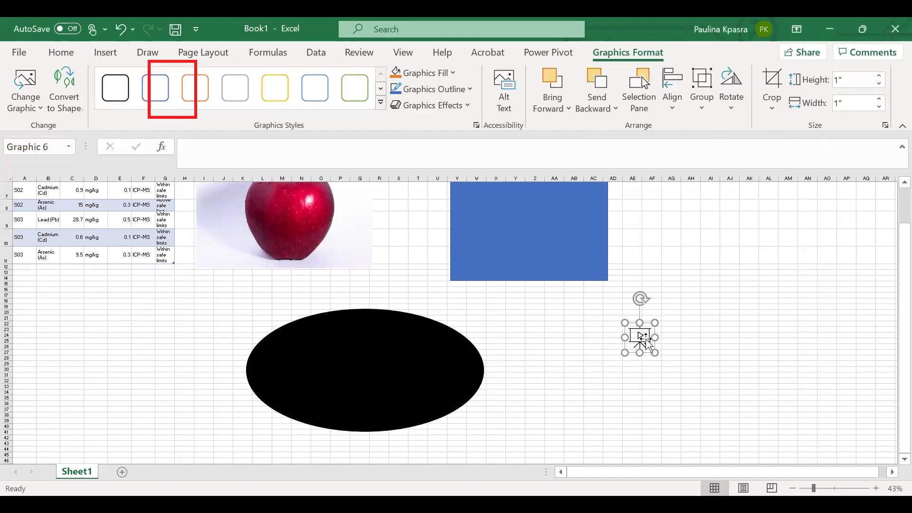
drag(625, 353, 540, 383)
scroll(604, 373, down, 1)
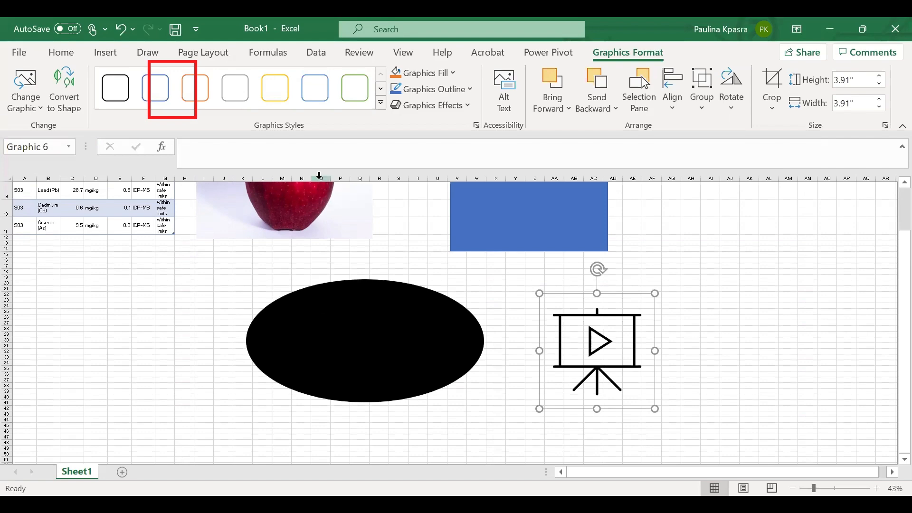
- Insert a Vertical Chevron List SmartArt graphic
click(112, 49)
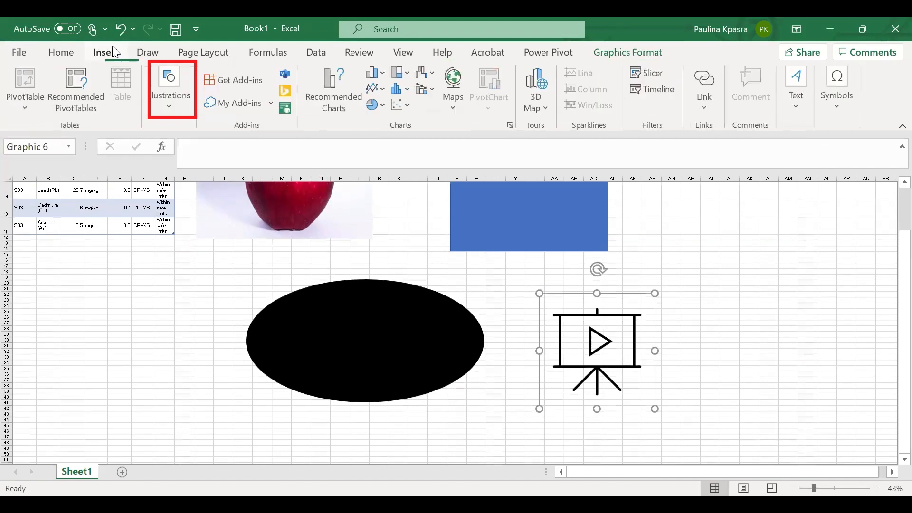
click(197, 105)
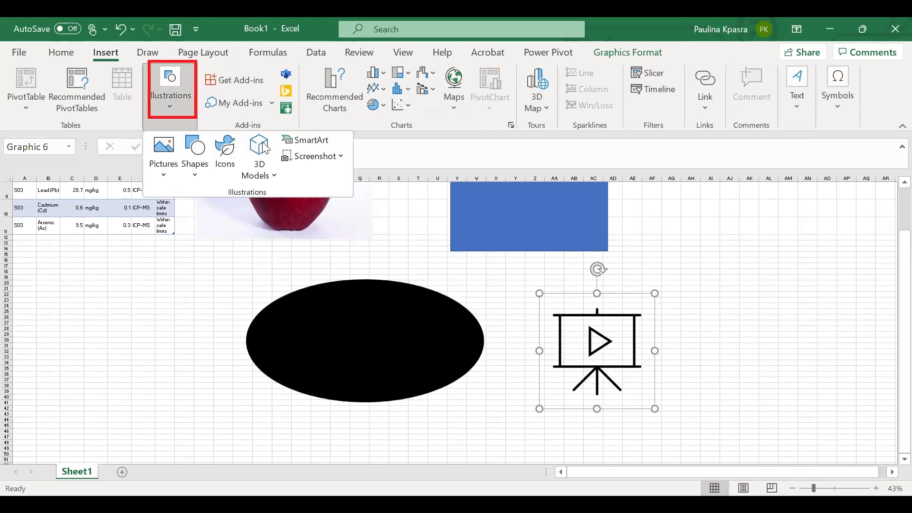
click(313, 141)
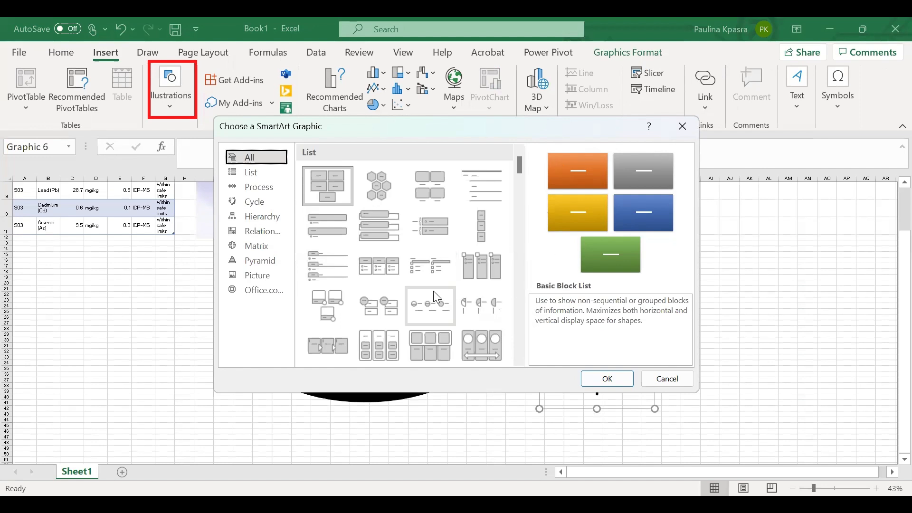
scroll(434, 293, down, 3)
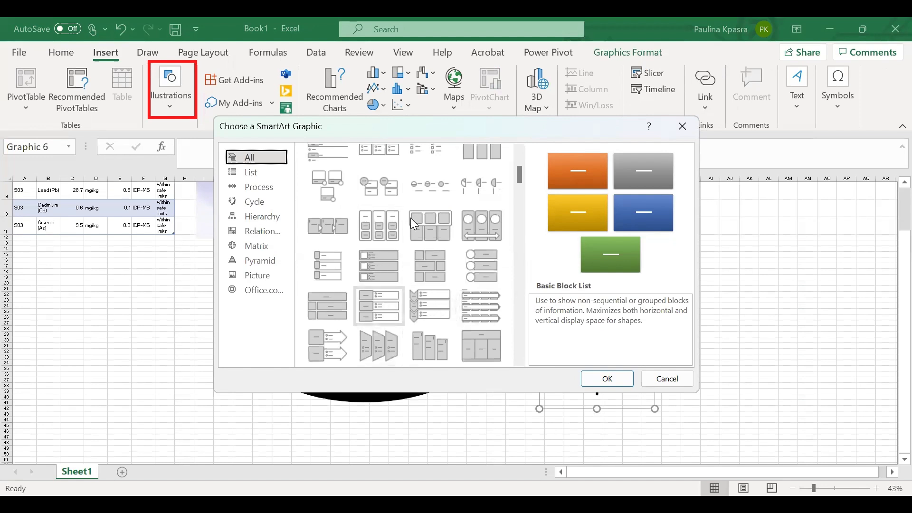
click(416, 311)
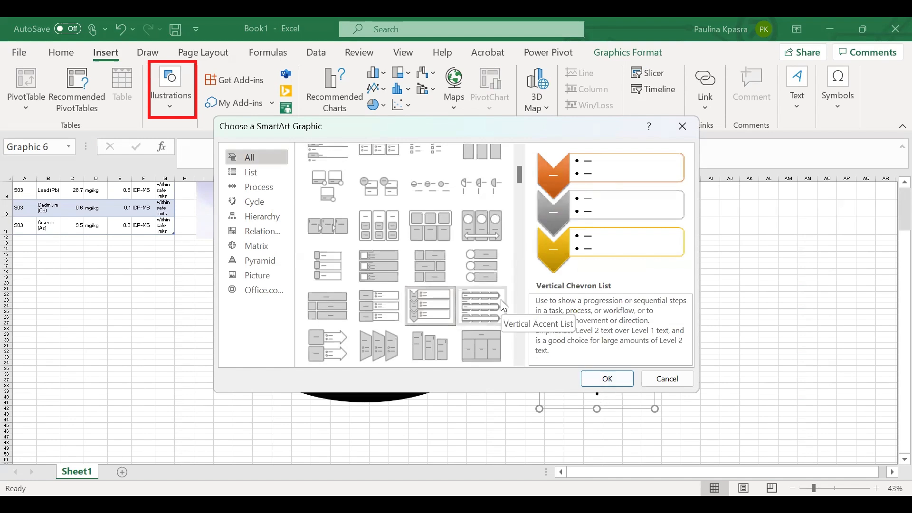
scroll(442, 323, down, 3)
scroll(441, 322, up, 3)
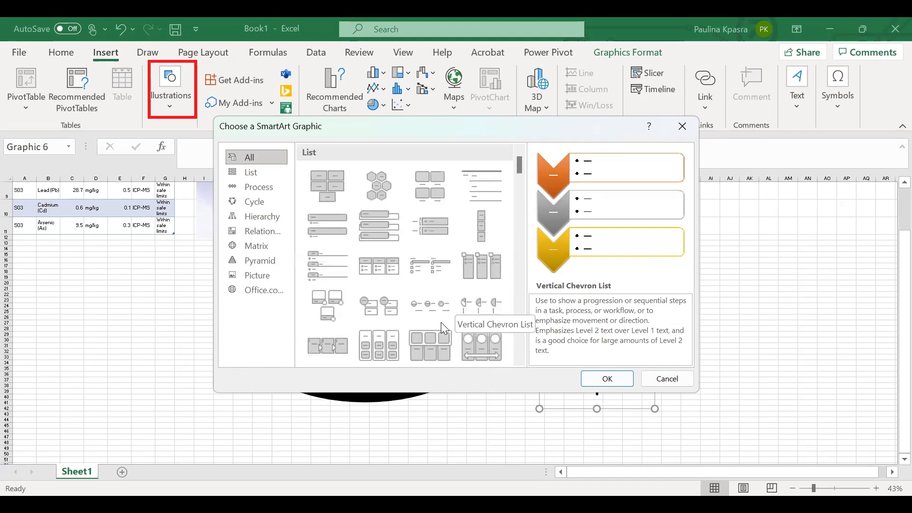
click(611, 373)
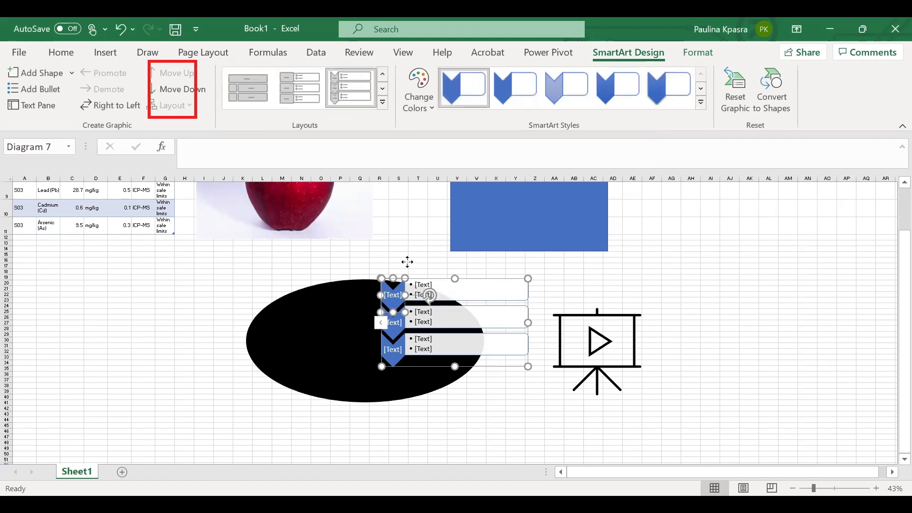
- Try to drag the SmartArt's middle text box away, and undo the move
key(Escape)
drag(443, 310, 707, 253)
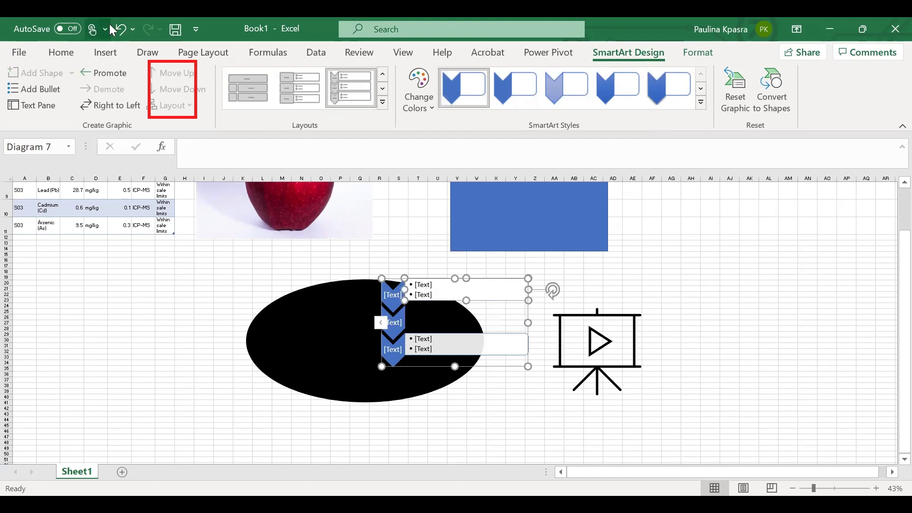
click(124, 36)
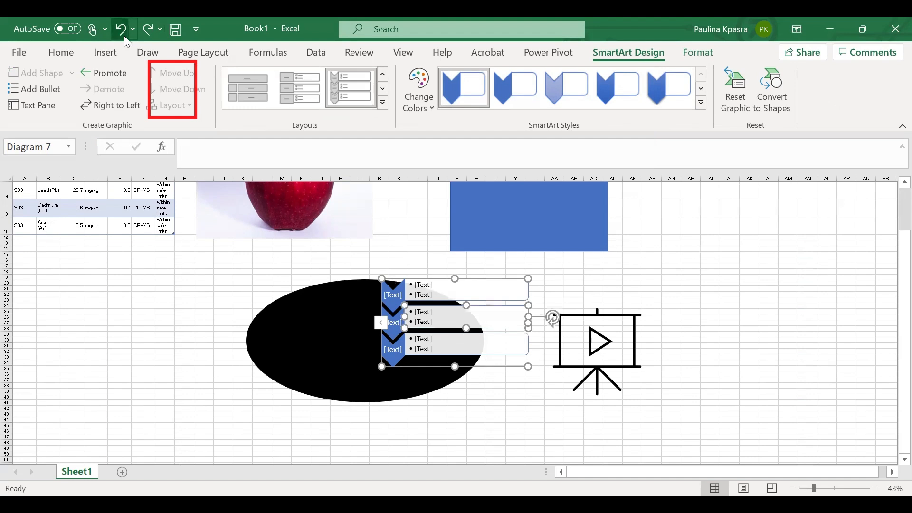
- Rotate the SmartArt's top text box slightly counterclockwise
click(574, 278)
click(493, 286)
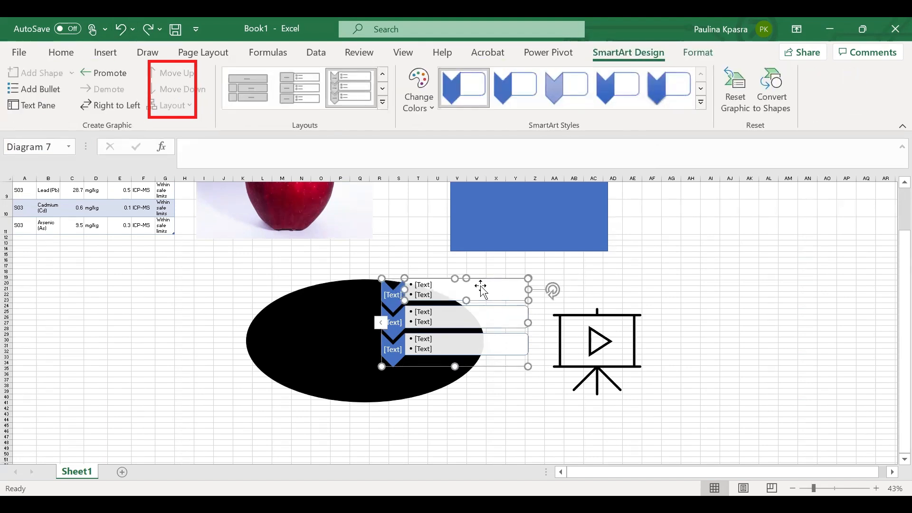
drag(552, 290, 735, 238)
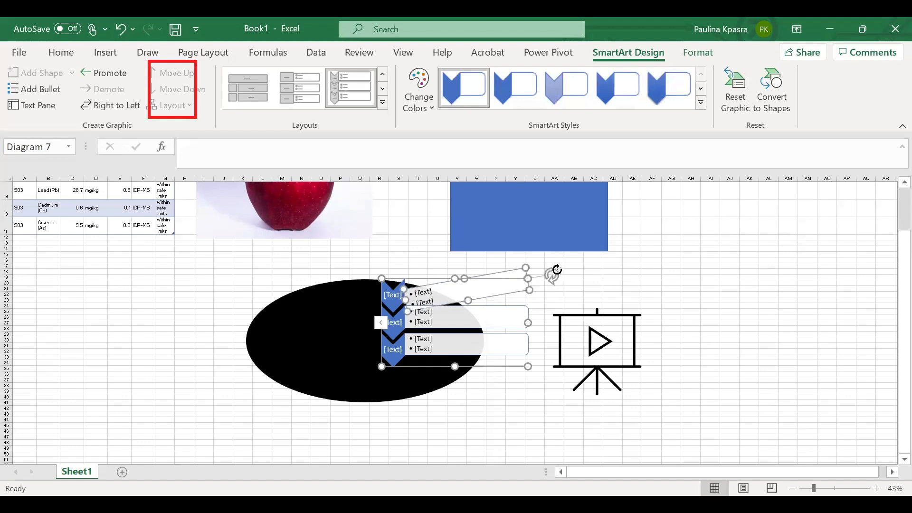
- Rotate the SmartArt's top text box back to straight and deselect the graphic
mouse_move(554, 272)
mouse_down()
mouse_move(564, 299)
mouse_move(559, 288)
mouse_up()
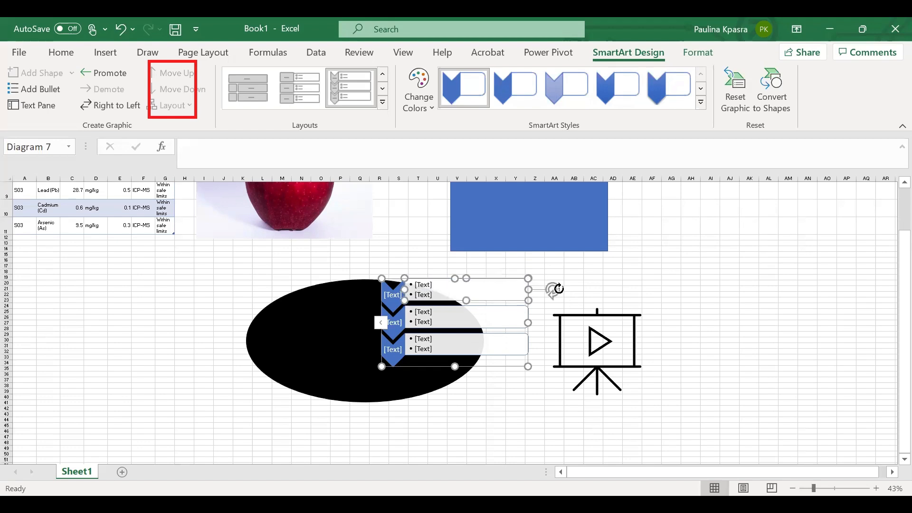
click(636, 277)
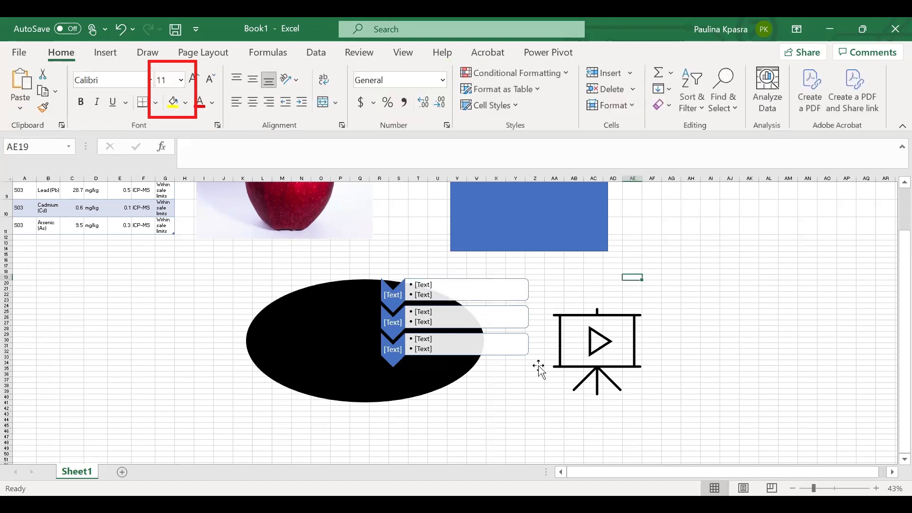
- Move the SmartArt graphic to the right of the presentation icon and enlarge it slightly from its top-left corner
click(425, 330)
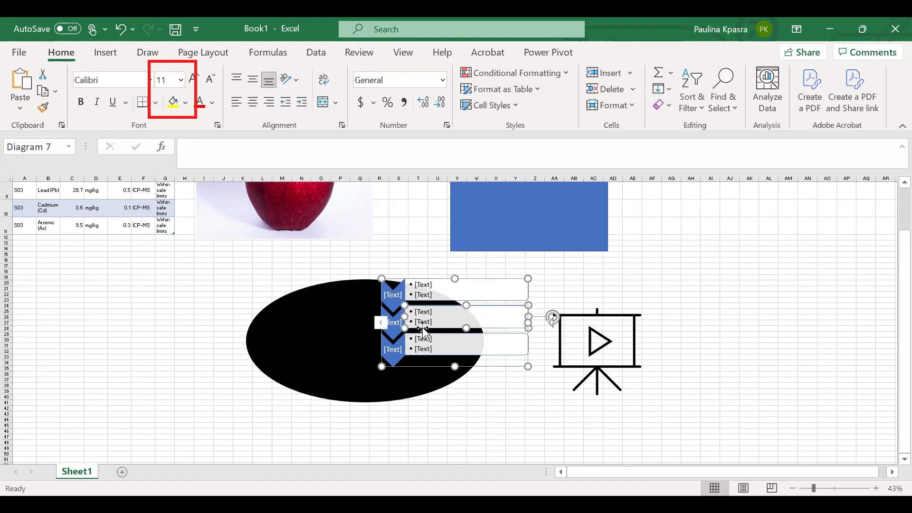
click(379, 322)
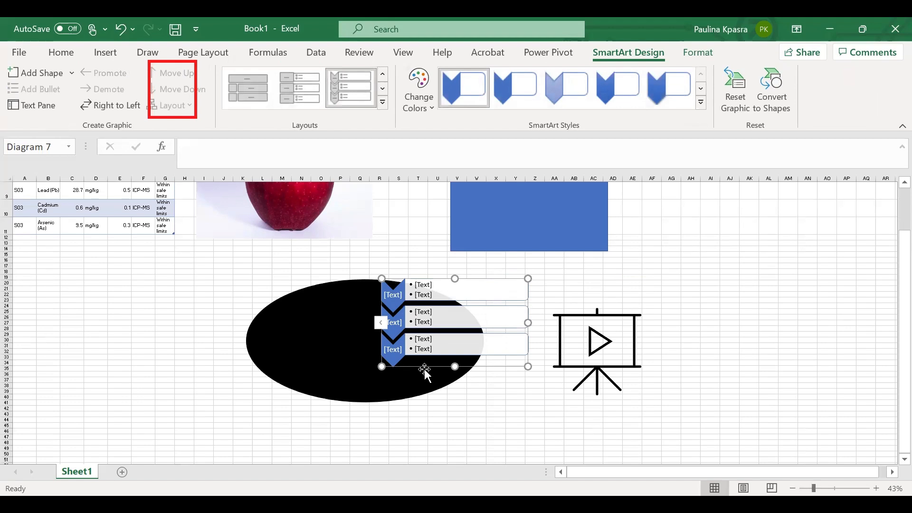
drag(412, 362, 673, 297)
scroll(673, 297, right, 3)
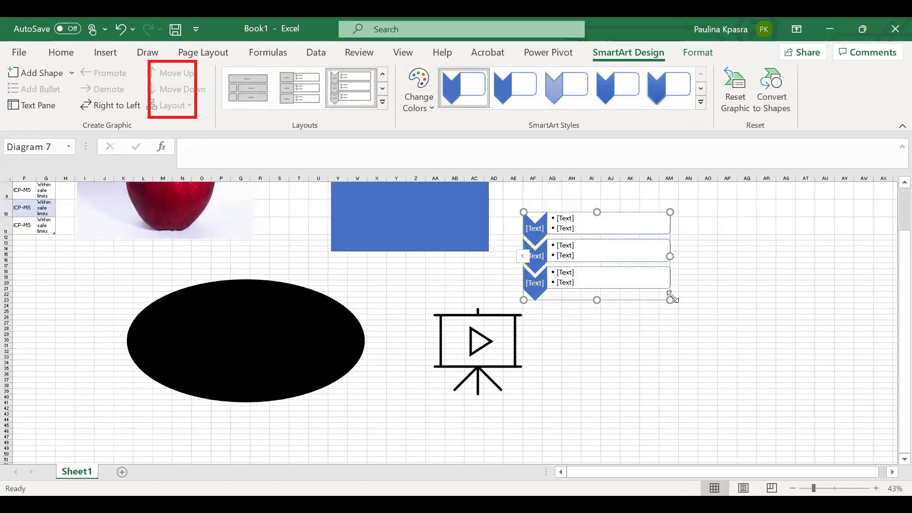
scroll(672, 299, right, 1)
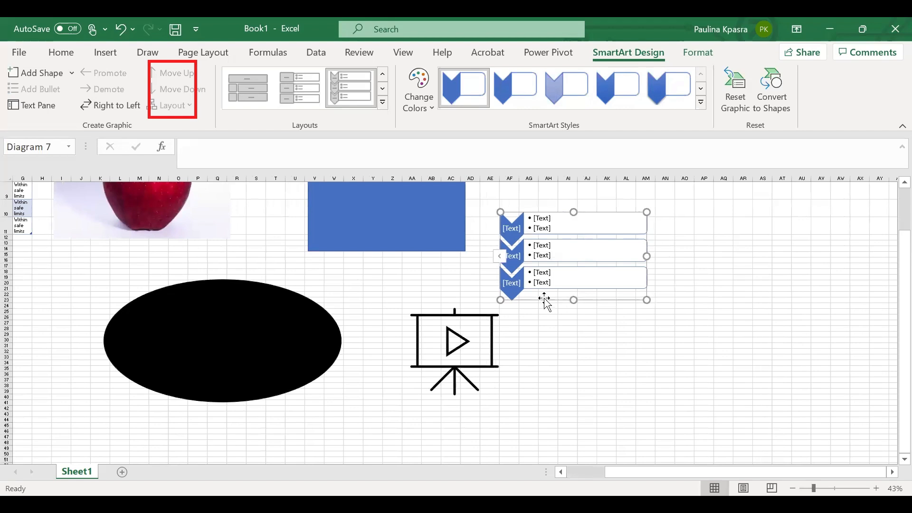
drag(545, 298, 597, 298)
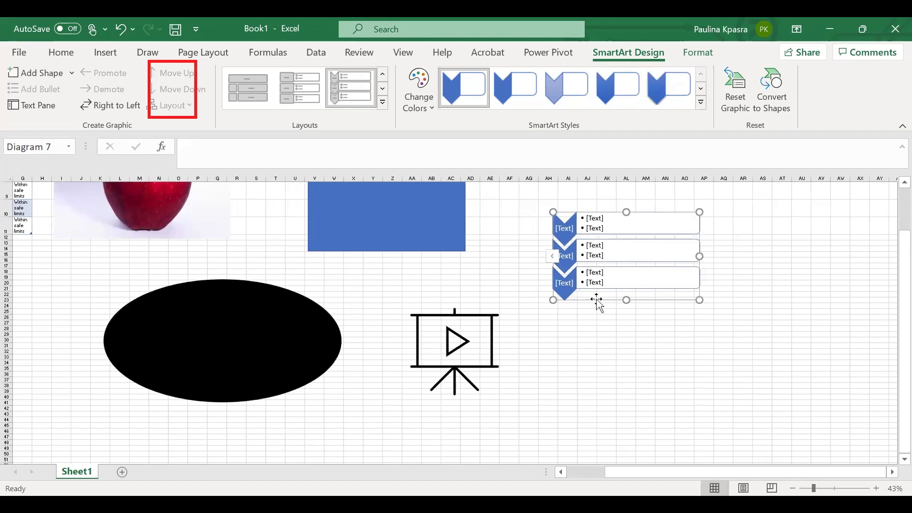
drag(552, 212, 523, 200)
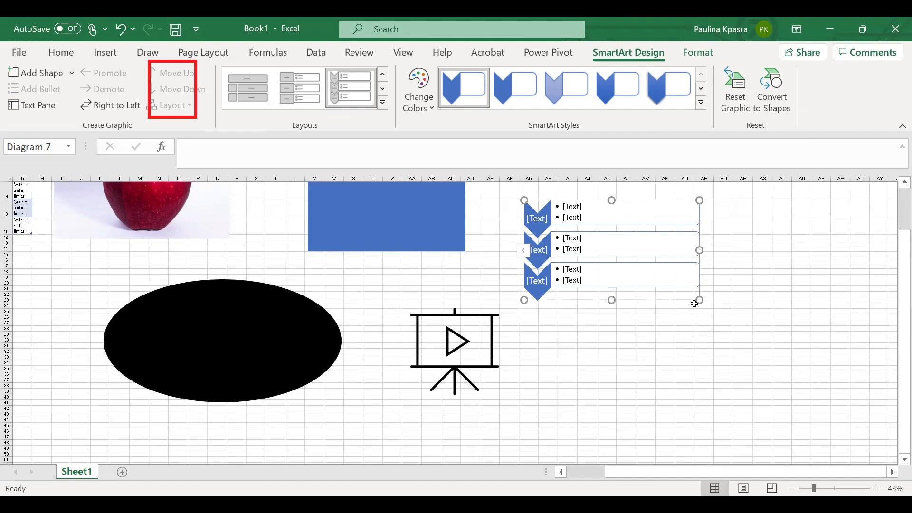
- Delete the blue rectangle and the SmartArt graphic
click(106, 54)
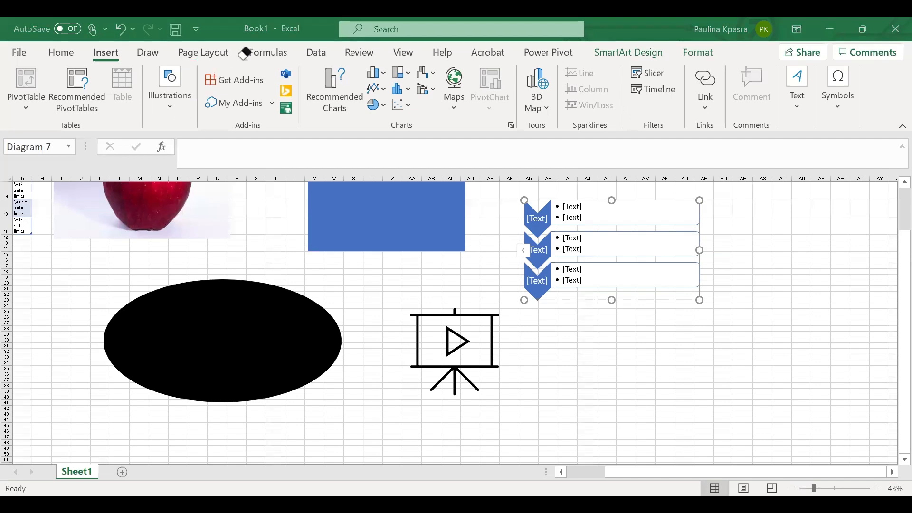
click(390, 229)
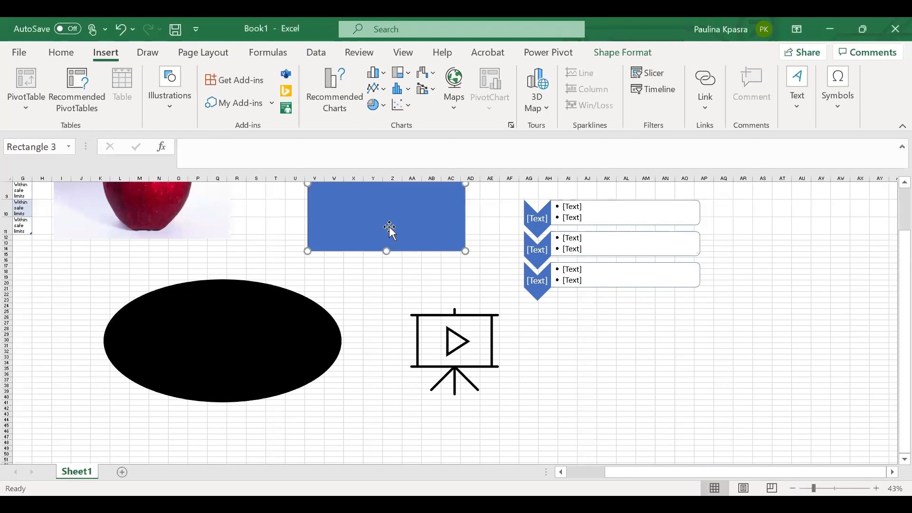
key(Delete)
click(580, 248)
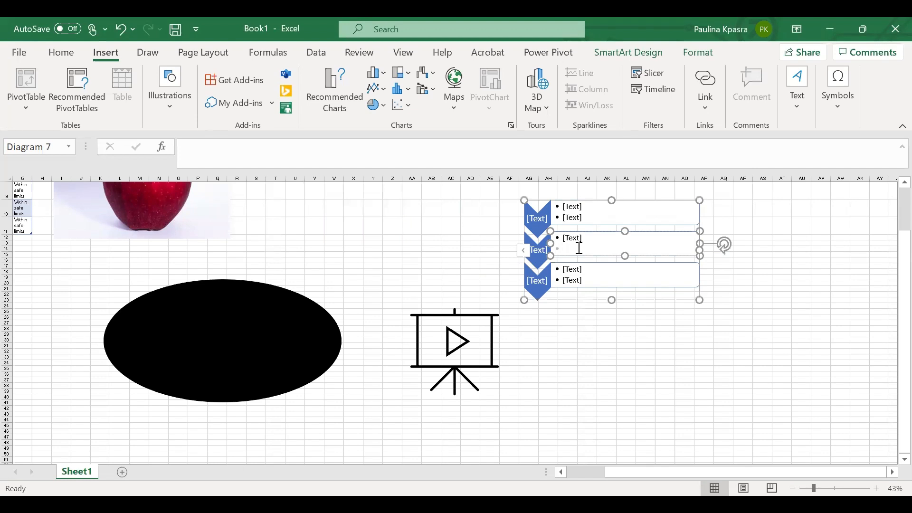
click(564, 301)
key(Delete)
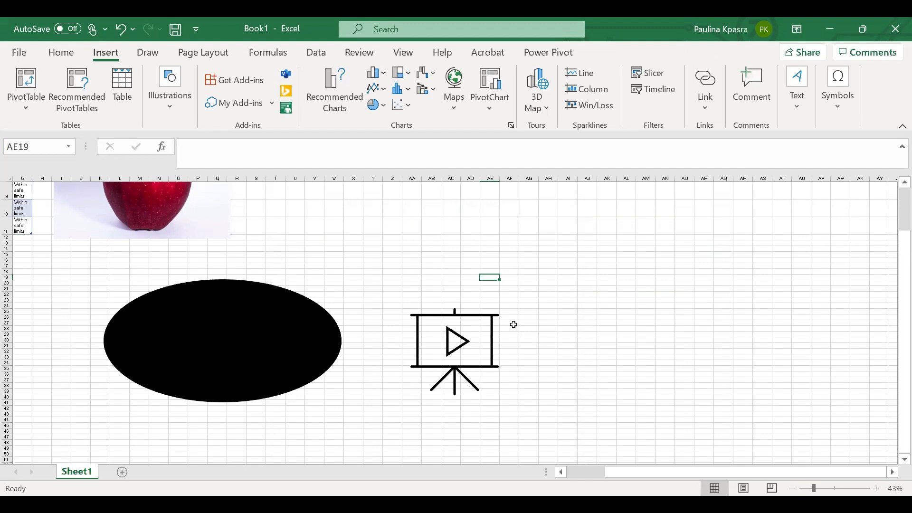
- Delete the presentation icon and the black ellipse
click(453, 365)
key(Delete)
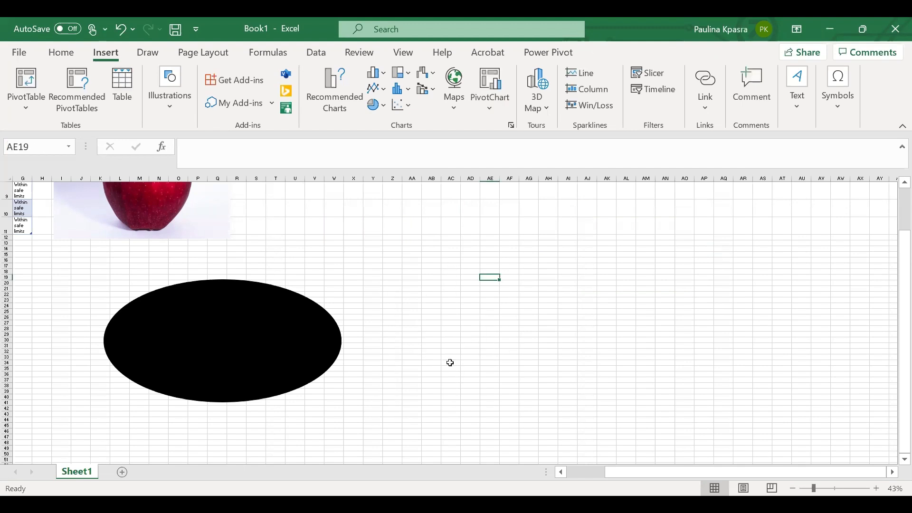
click(274, 361)
key(Delete)
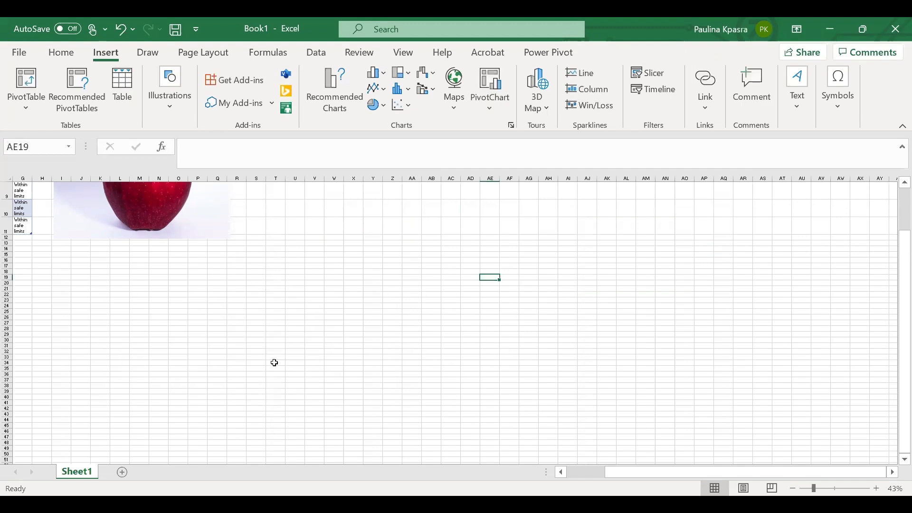
- Delete the apple picture
scroll(273, 363, left, 1)
scroll(208, 270, up, 2)
click(208, 270)
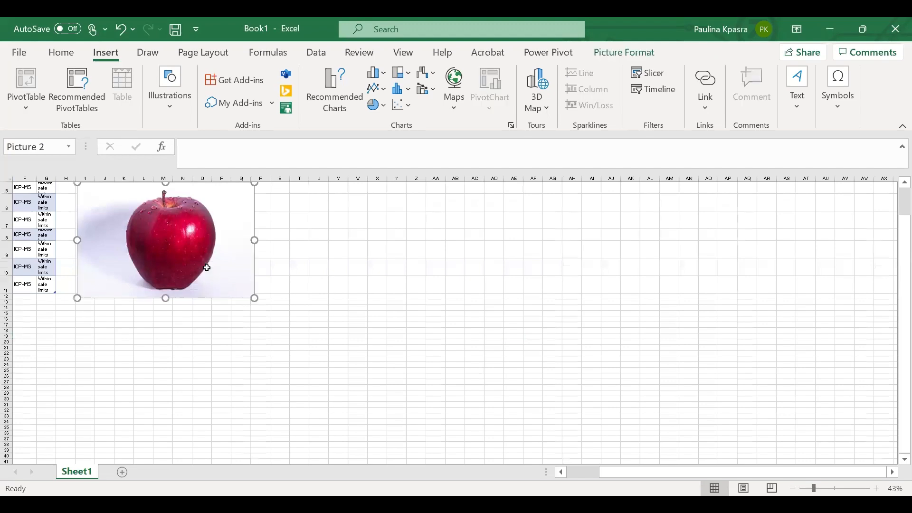
key(Delete)
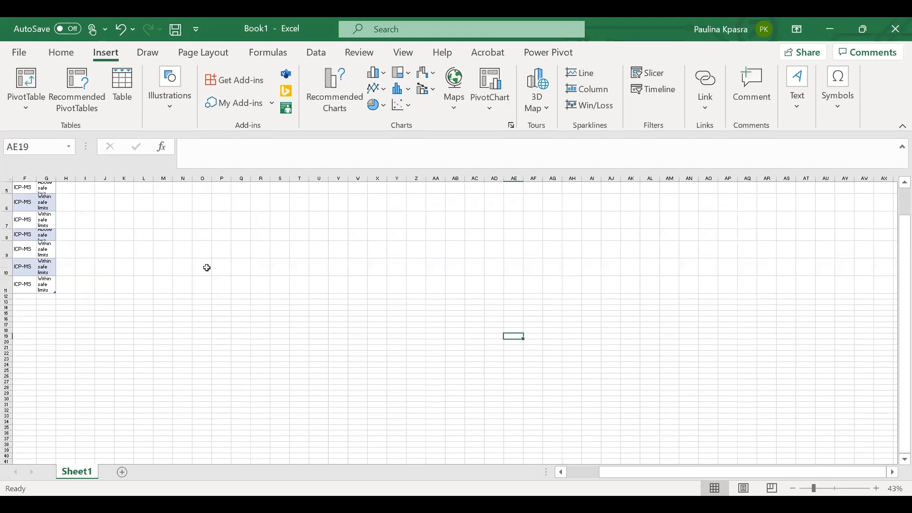
- Browse the Data Analytics category in the Office Add-ins store and close the store
scroll(207, 268, up, 4)
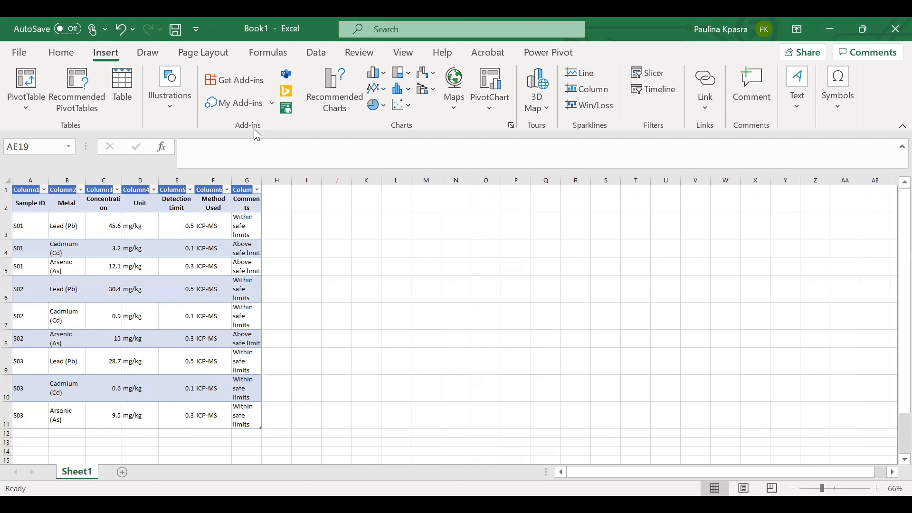
click(243, 84)
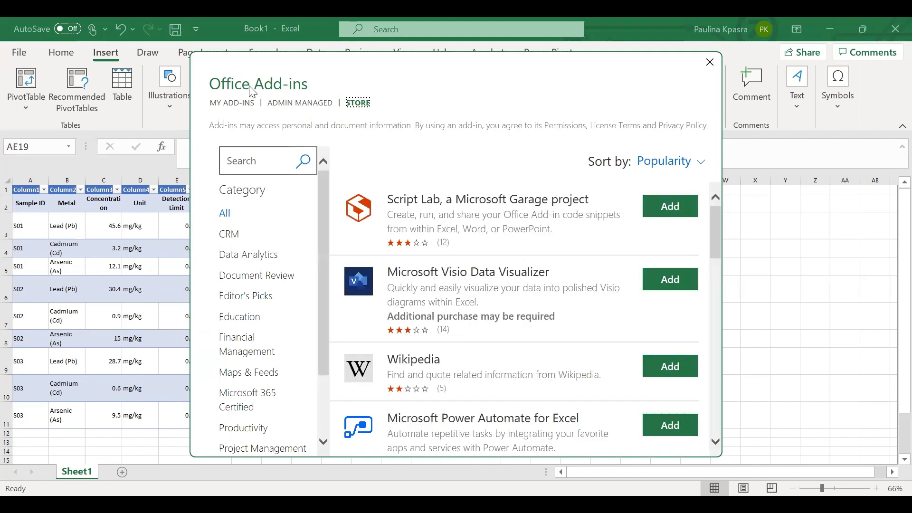
click(271, 259)
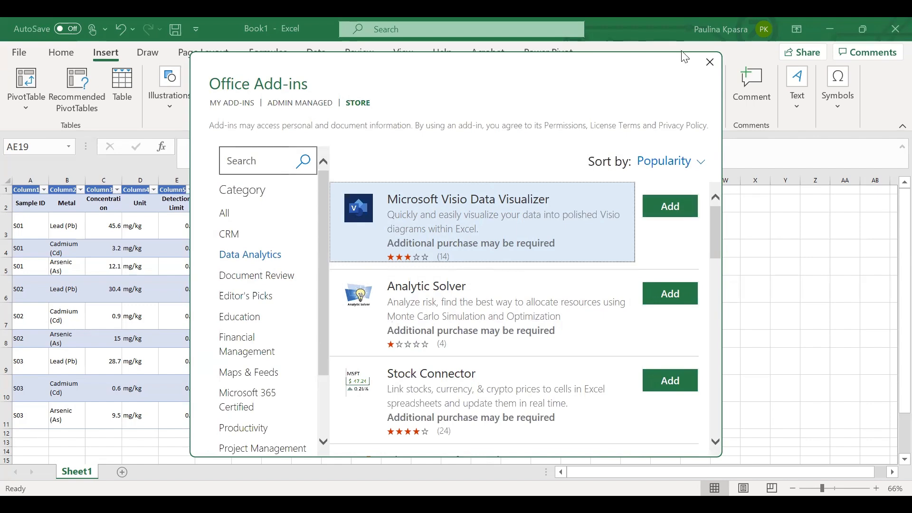
click(712, 64)
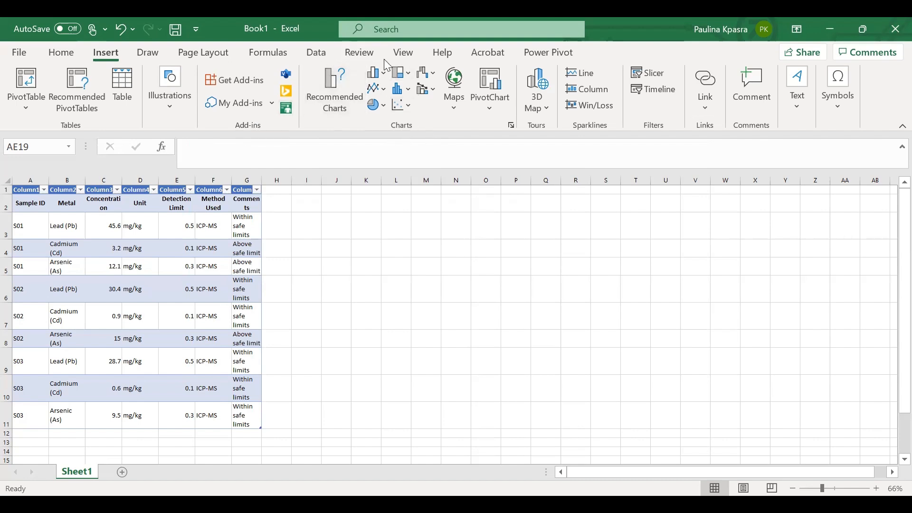
mouse_move(418, 123)
mouse_down()
mouse_move(385, 120)
mouse_move(374, 133)
mouse_move(382, 133)
mouse_up()
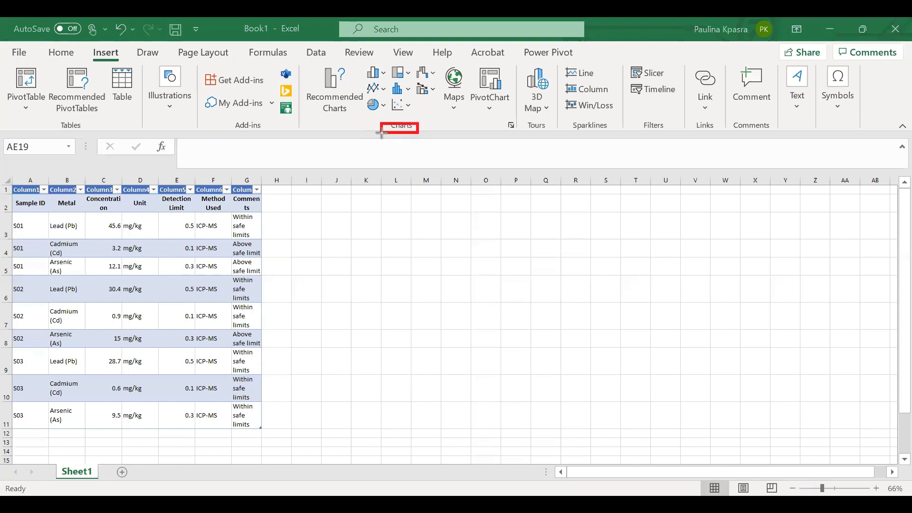
click(369, 66)
click(391, 129)
click(314, 71)
mouse_move(311, 62)
mouse_down()
mouse_move(460, 66)
mouse_move(528, 144)
mouse_move(507, 141)
mouse_move(512, 135)
mouse_up()
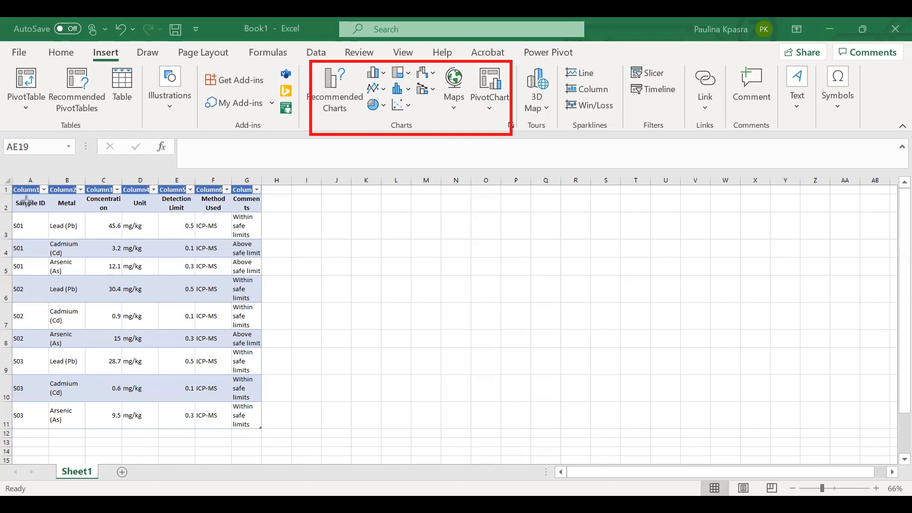
mouse_move(25, 202)
mouse_down()
mouse_move(93, 204)
mouse_move(84, 201)
mouse_up()
click(260, 75)
click(70, 197)
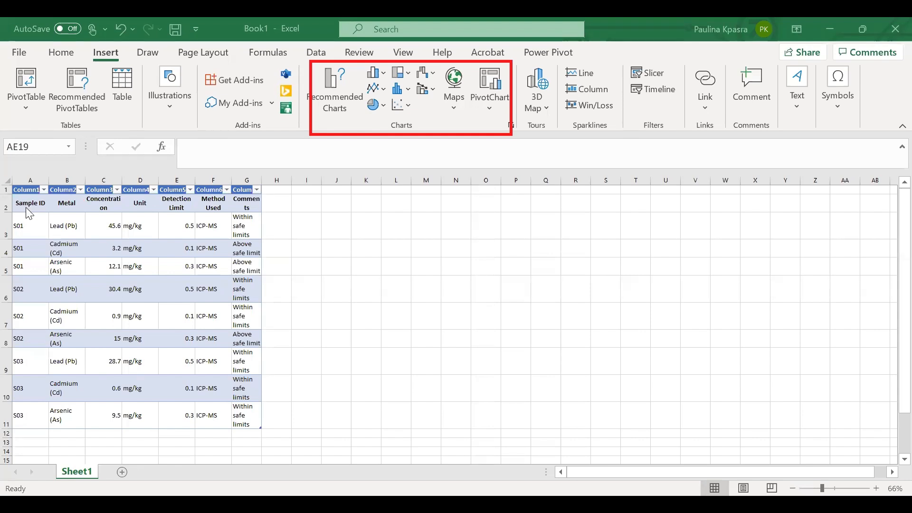
- Select the Sample ID, Metal and Concentration data in rows 2 to 11 and review the recommended charts
drag(26, 207, 113, 409)
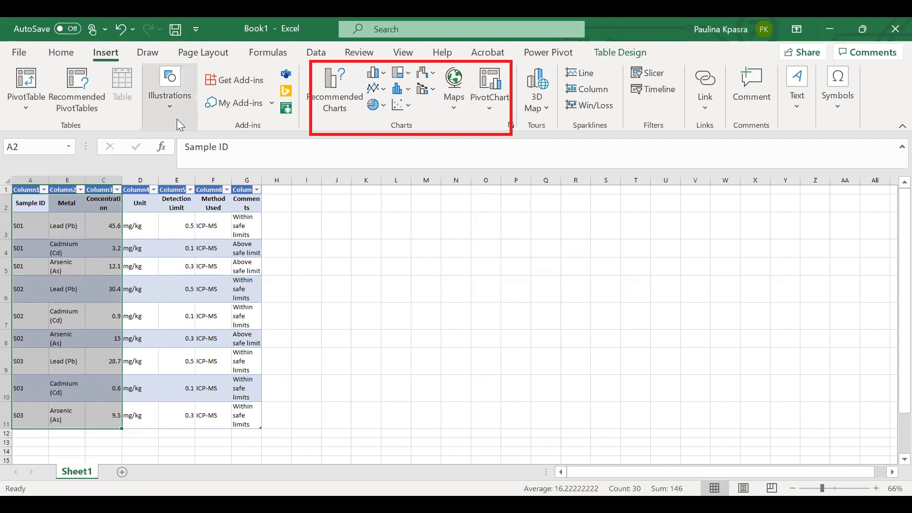
click(350, 93)
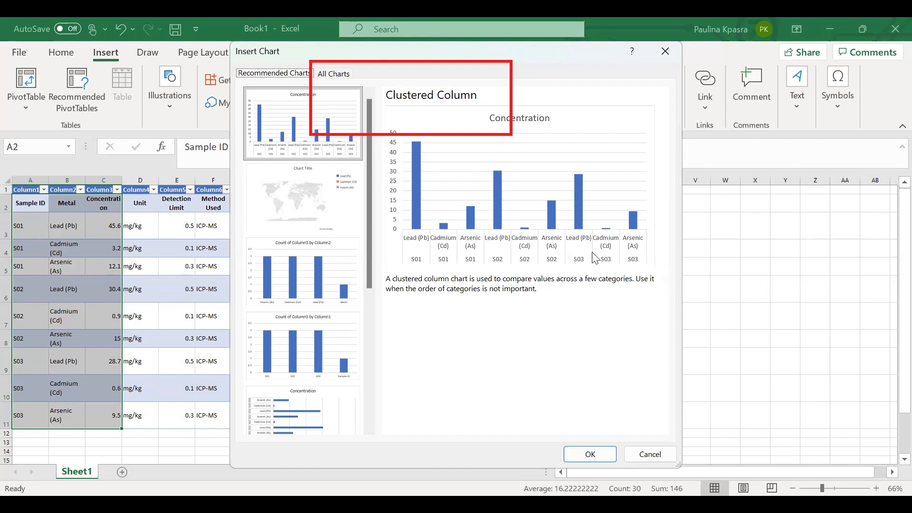
click(667, 51)
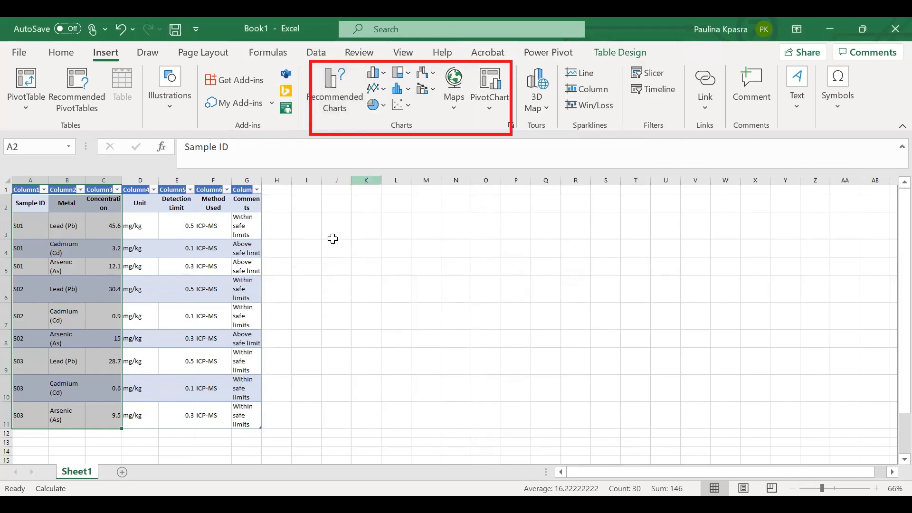
- Insert a 2-D Line chart from the selected data
click(380, 88)
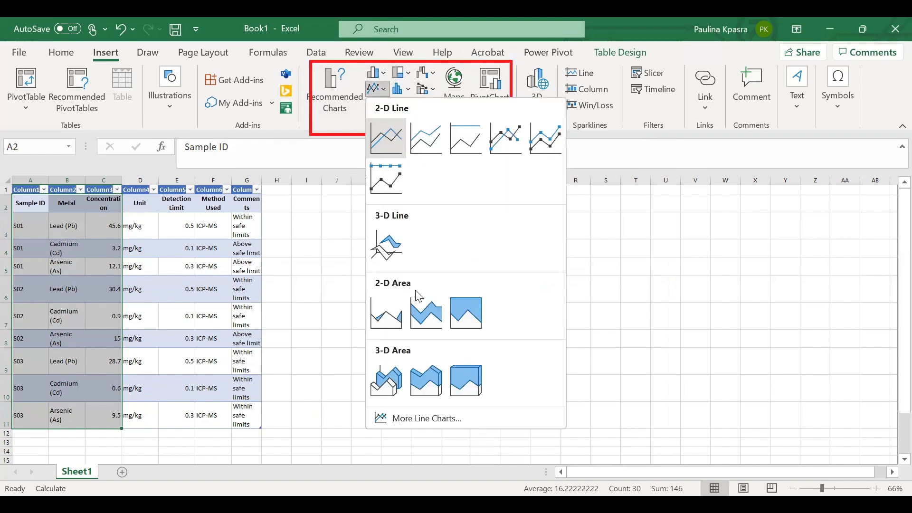
click(397, 147)
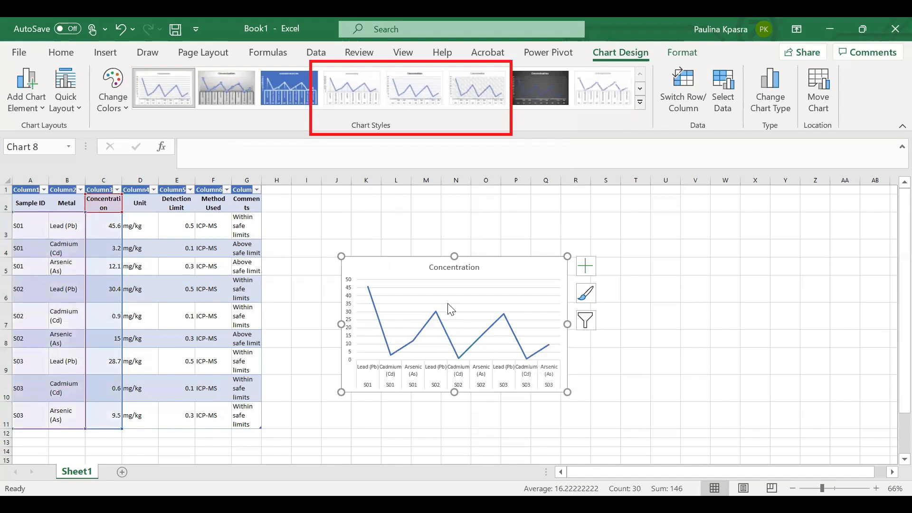
click(534, 219)
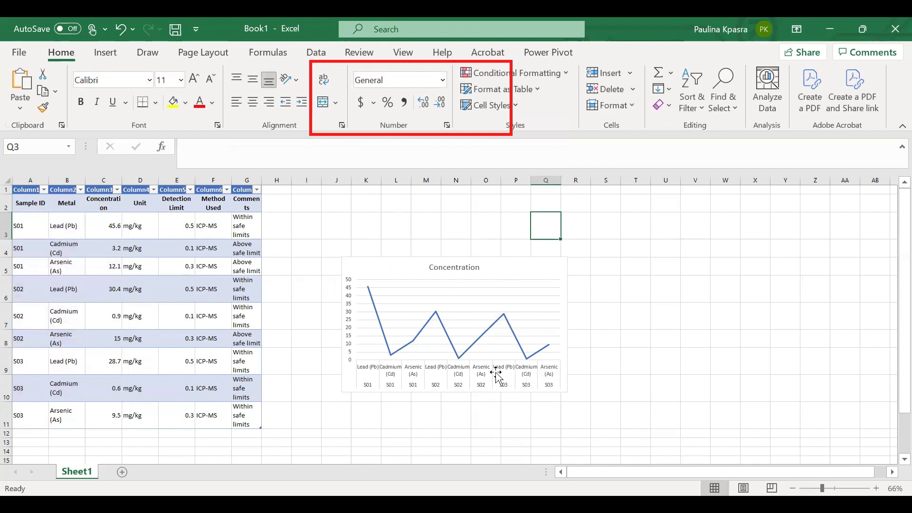
mouse_move(514, 336)
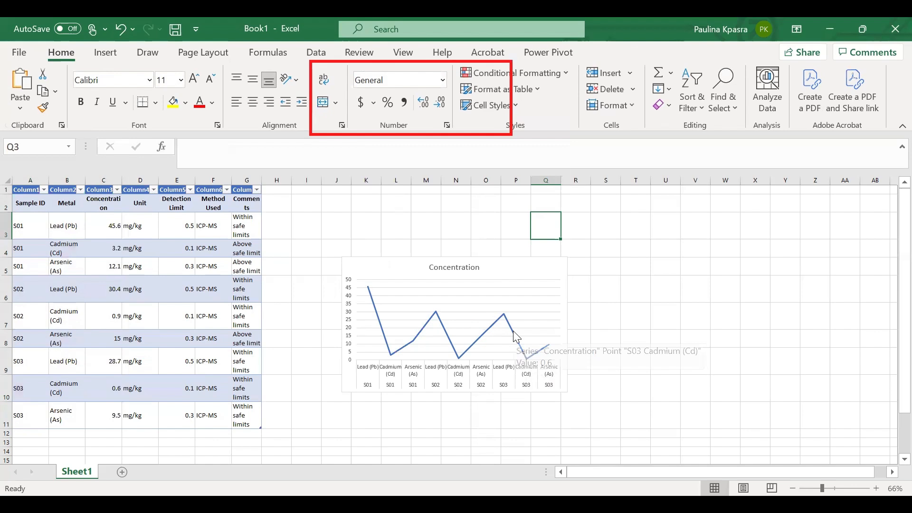
- Delete the line chart's horizontal gridlines
click(106, 53)
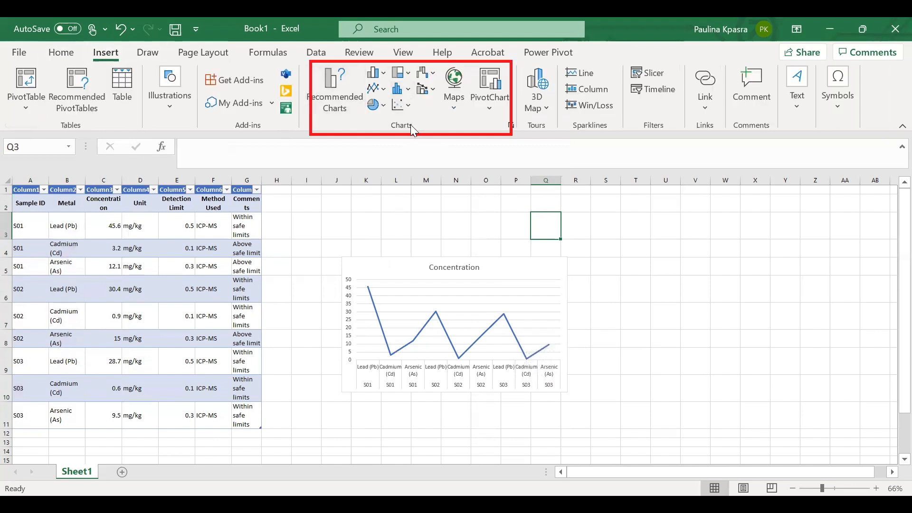
click(504, 302)
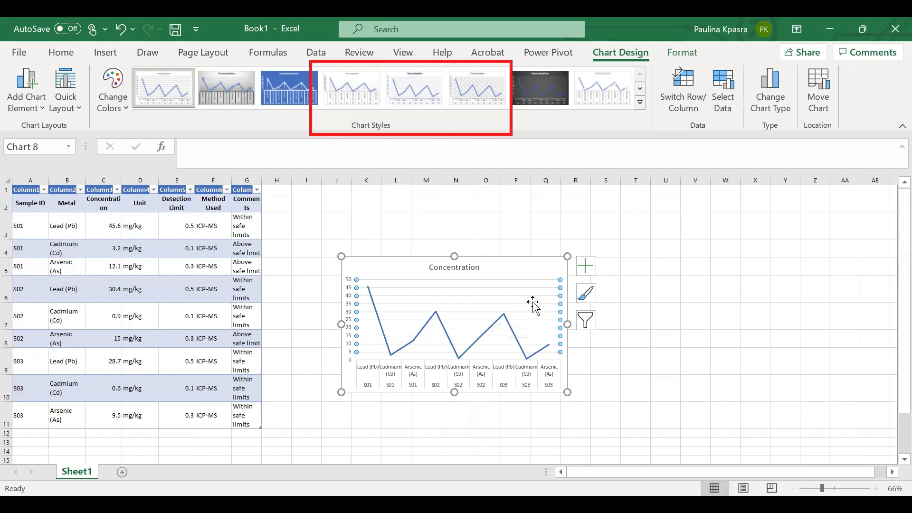
key(Delete)
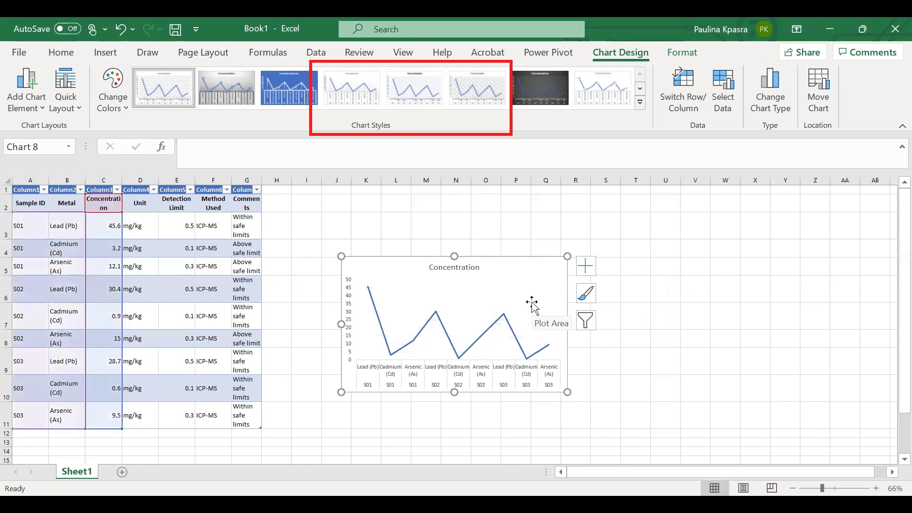
- Delete the line chart
click(532, 303)
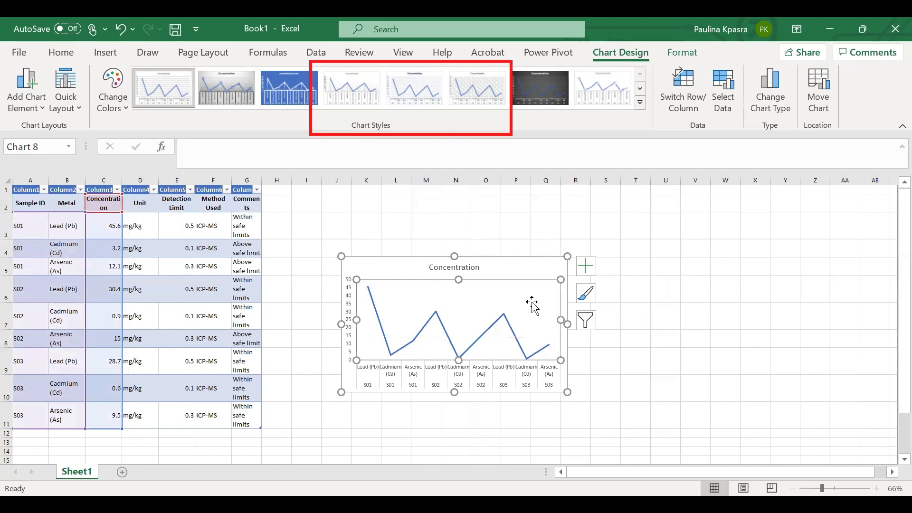
click(526, 259)
key(Delete)
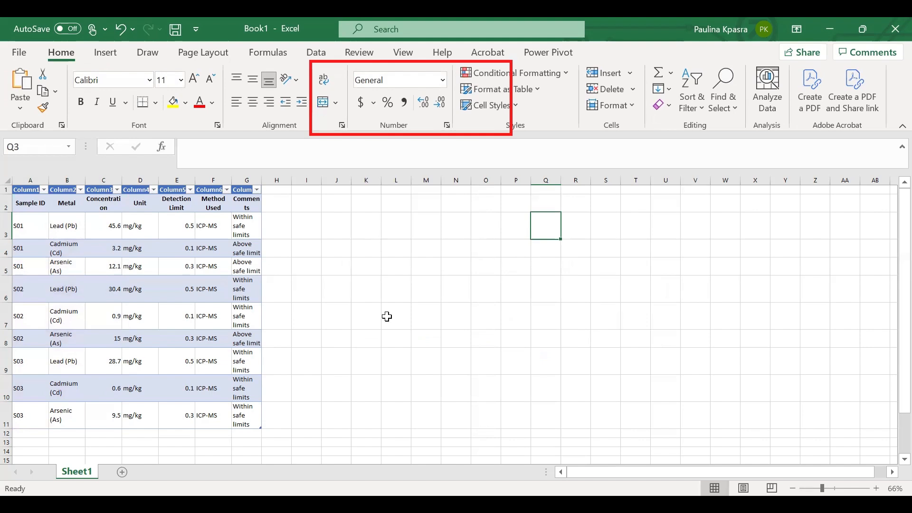
- Widen column C so the Concentration header fits
click(118, 55)
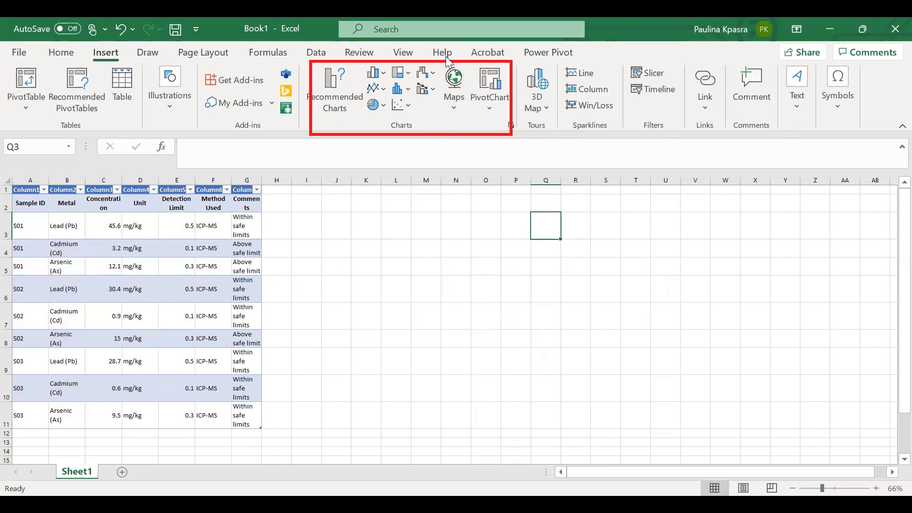
click(408, 124)
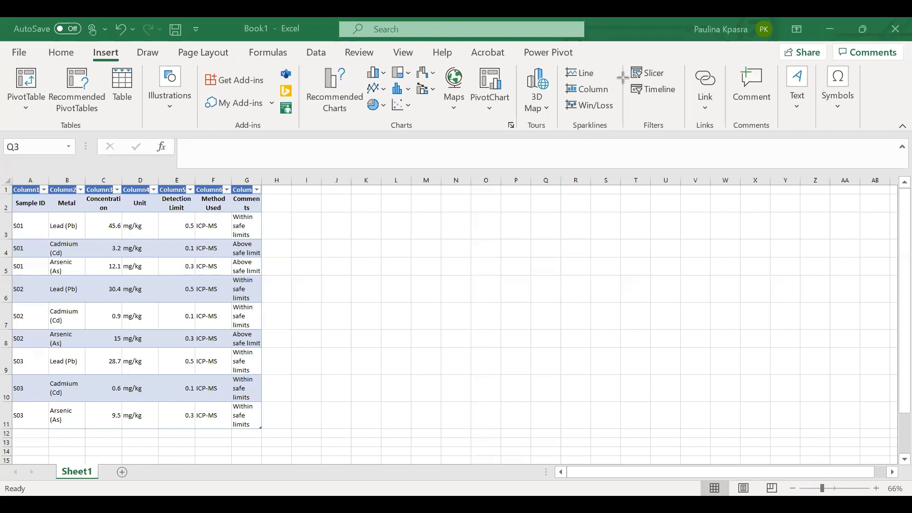
drag(628, 56, 682, 134)
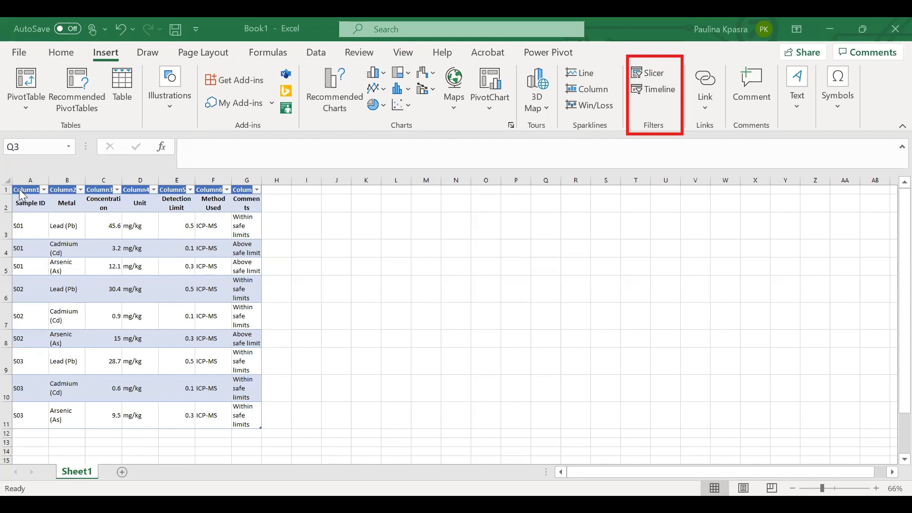
drag(21, 191, 188, 415)
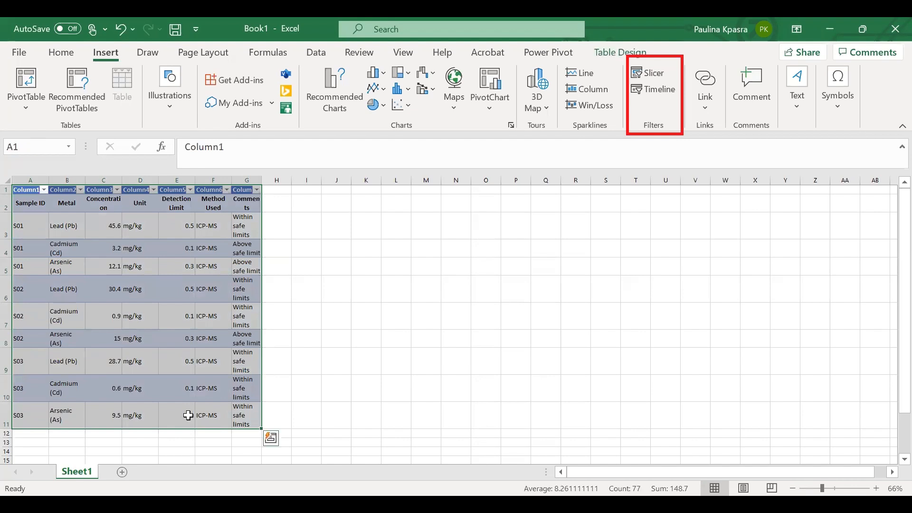
click(387, 360)
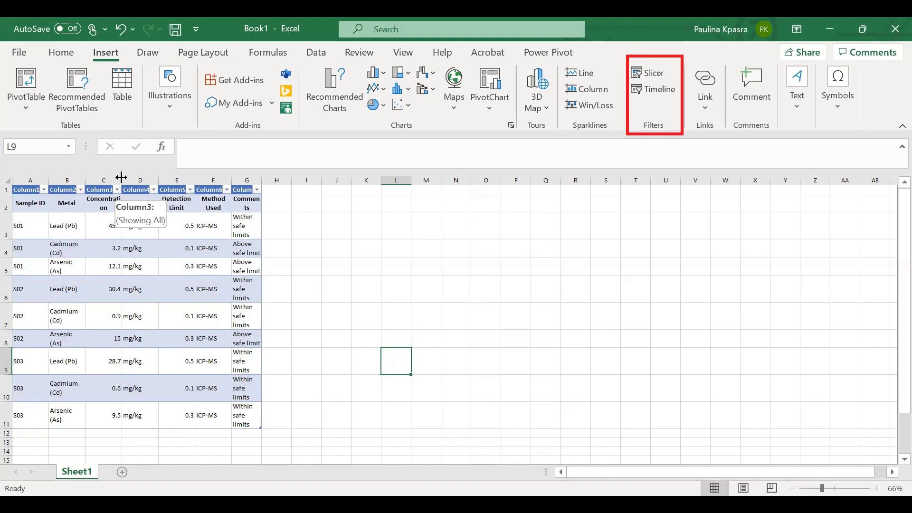
drag(122, 177, 125, 178)
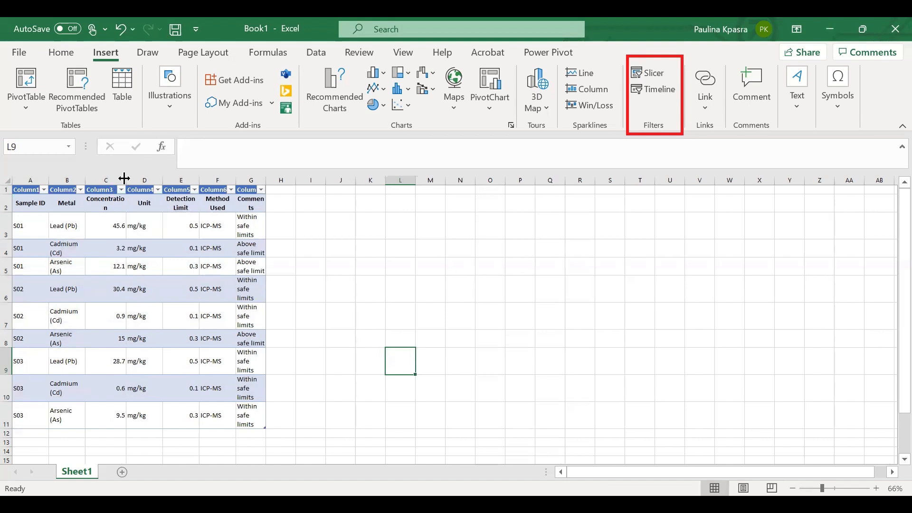
drag(125, 178, 130, 178)
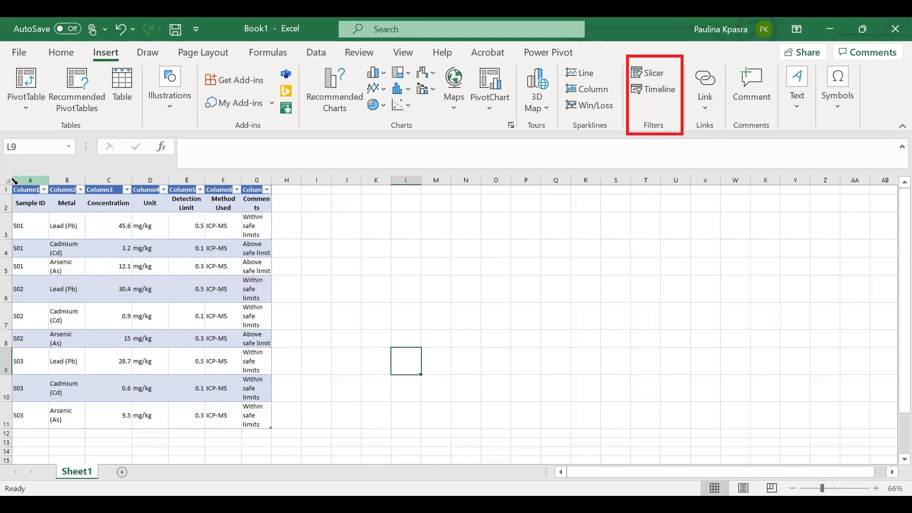
- Insert a slicer for Column3 of the table
drag(23, 191, 254, 412)
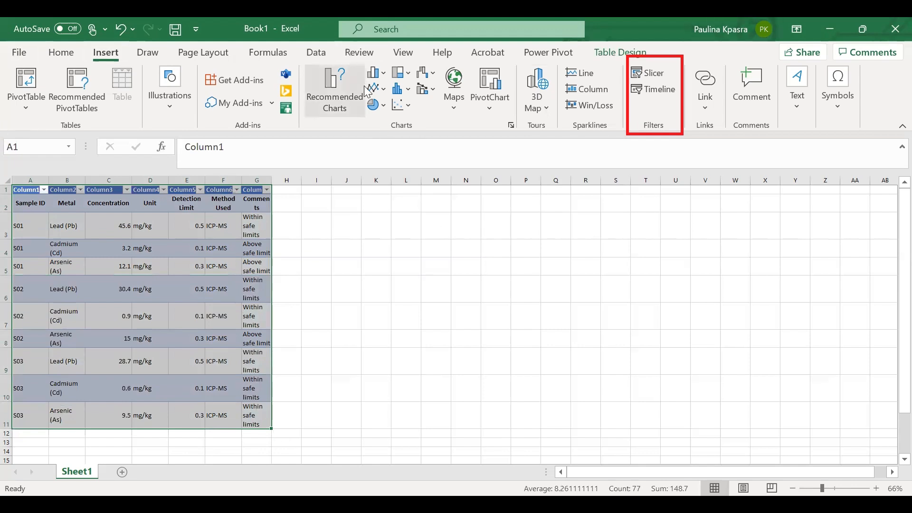
click(649, 76)
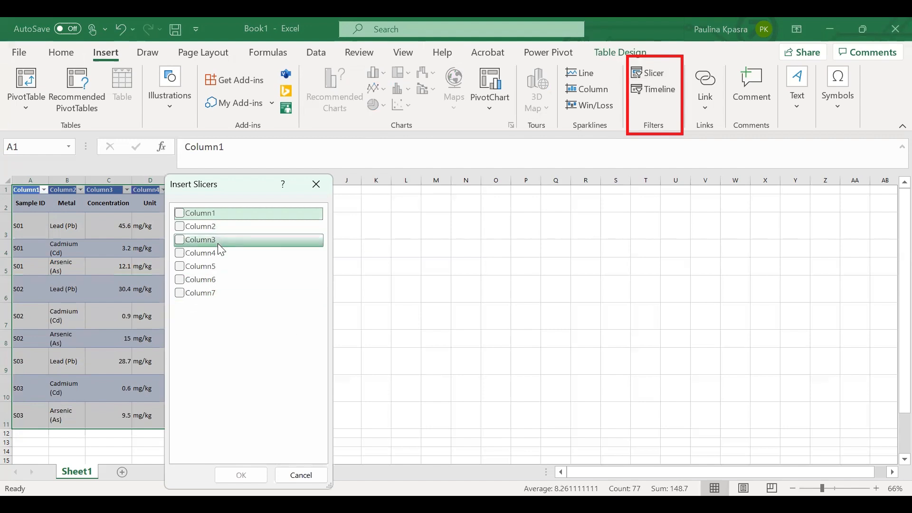
click(185, 241)
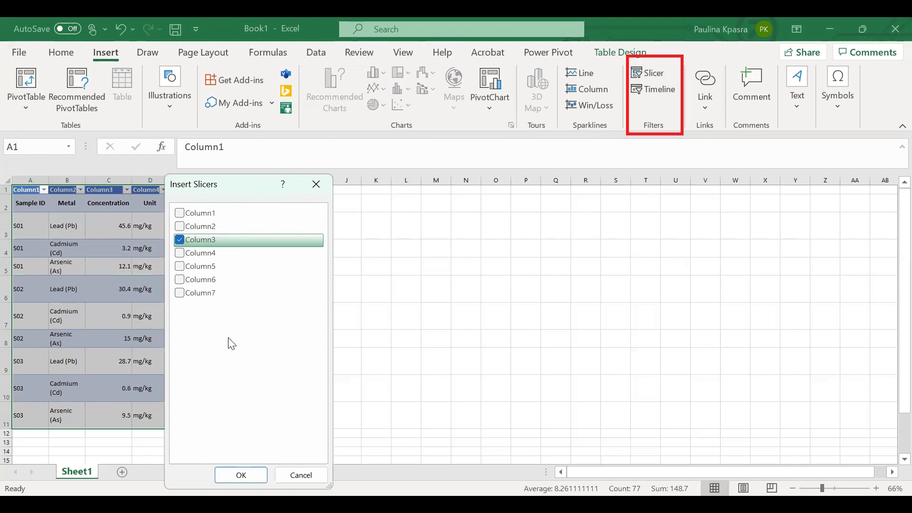
click(253, 474)
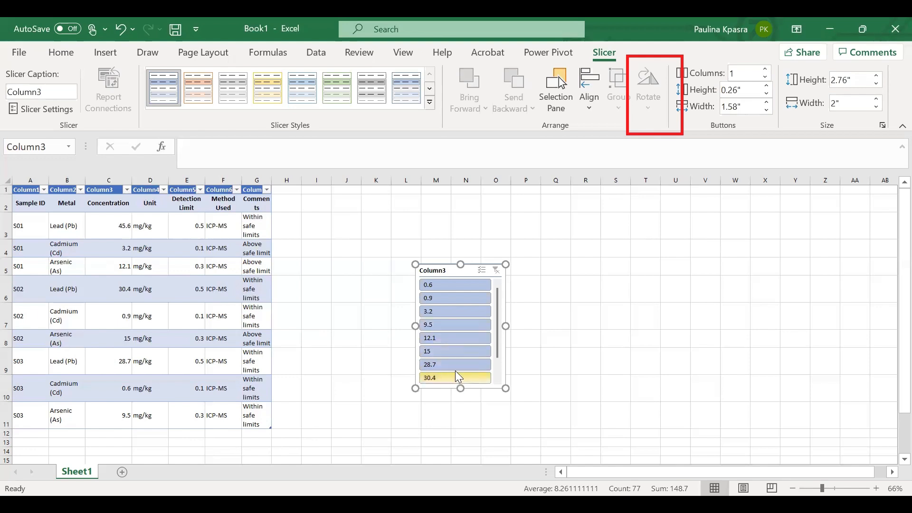
- Filter the table with the slicer to concentrations 0.6, 3.2 and 12.1
click(445, 285)
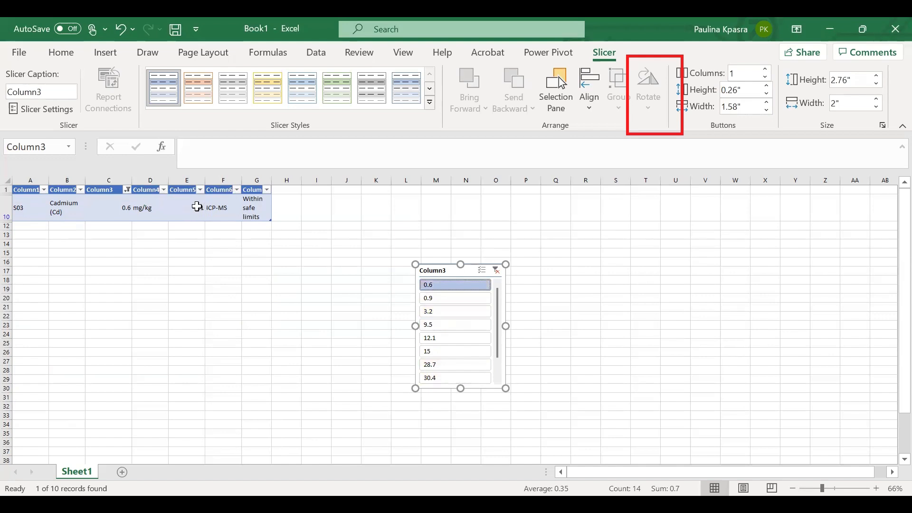
click(447, 338)
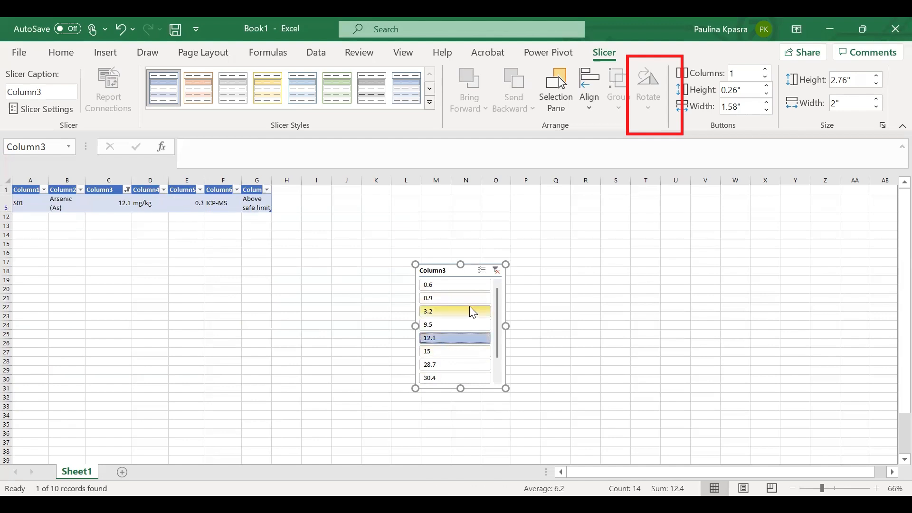
ctrl+click(457, 286)
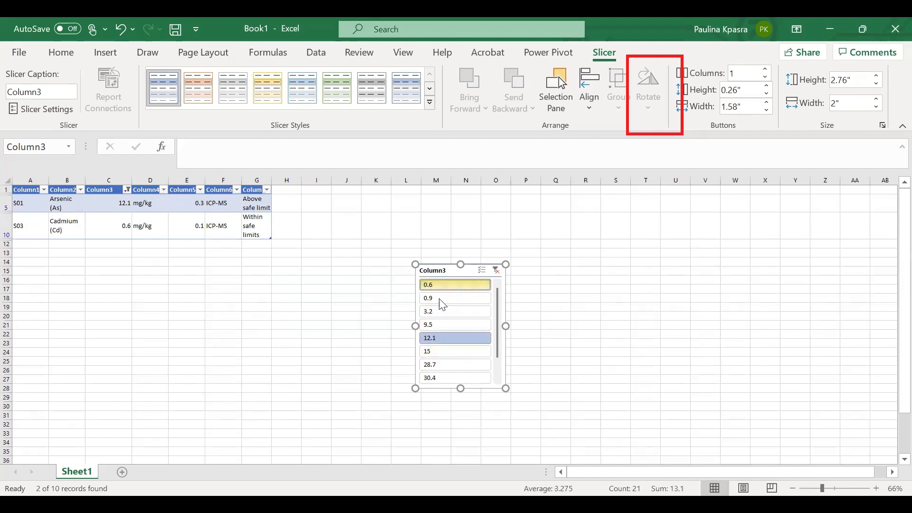
ctrl+click(445, 313)
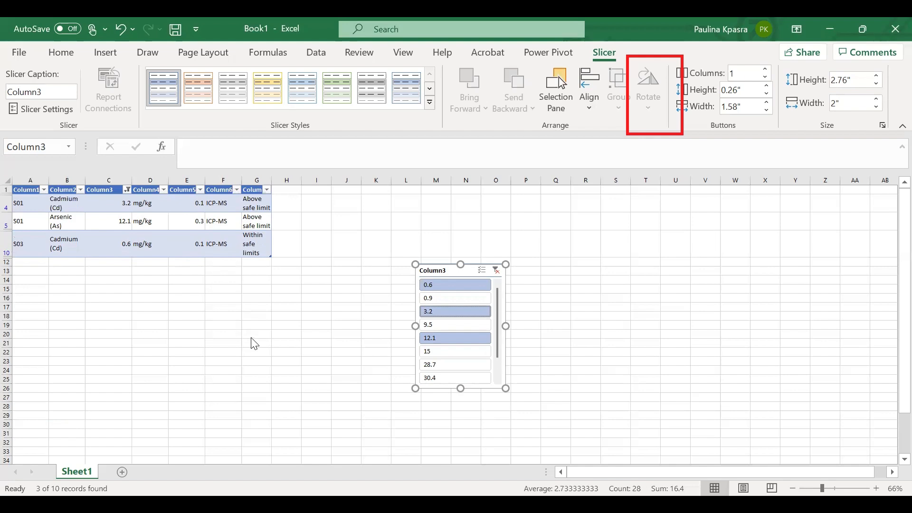
click(320, 337)
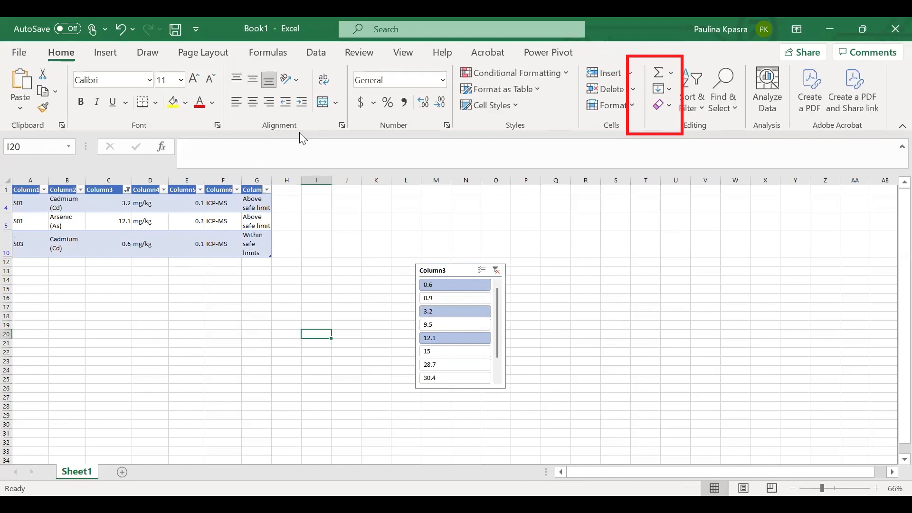
- Undo the slicer filtering and the slicer insertion
click(113, 50)
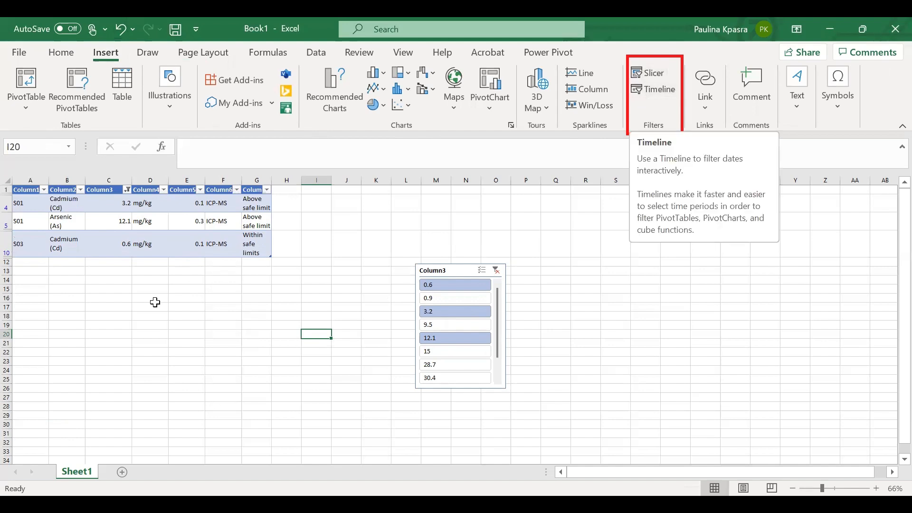
click(121, 29)
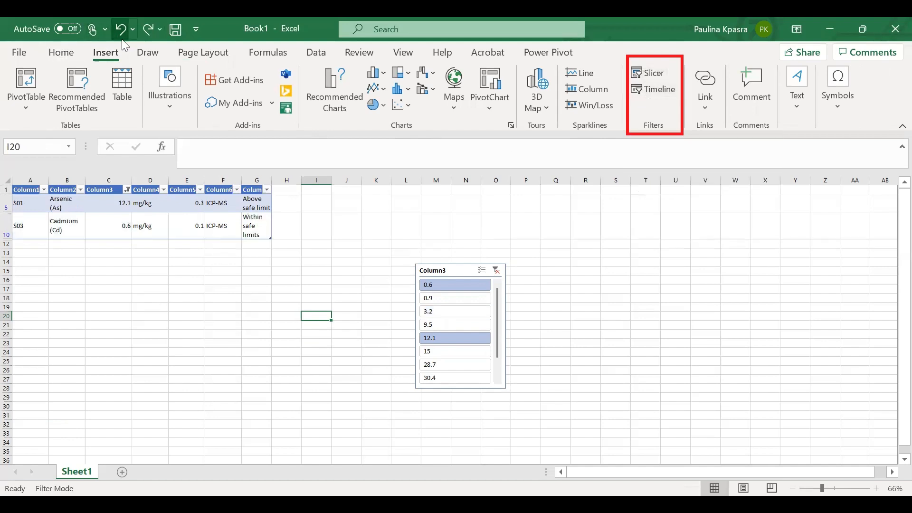
click(122, 39)
click(121, 39)
click(122, 39)
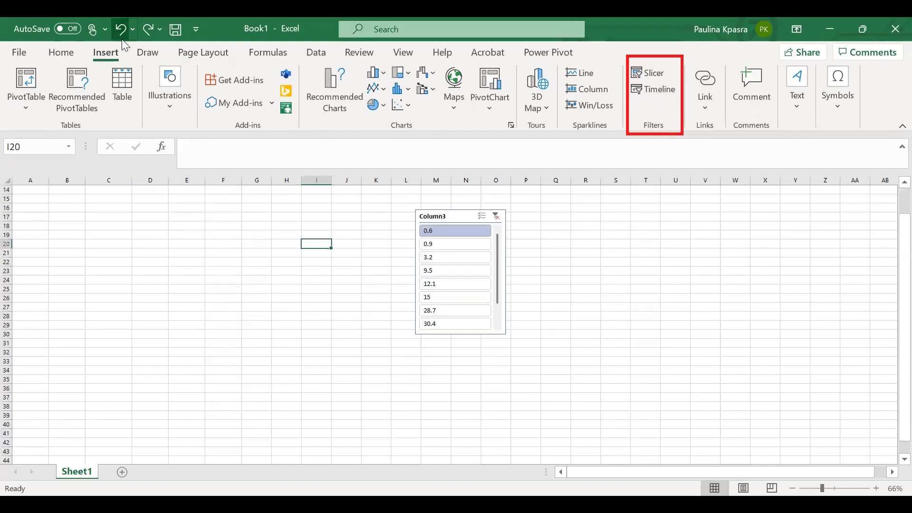
click(122, 39)
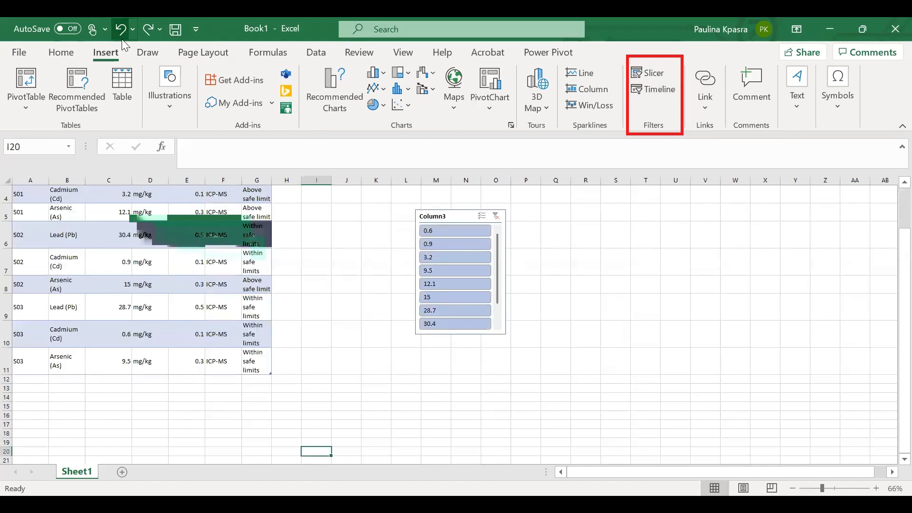
click(122, 39)
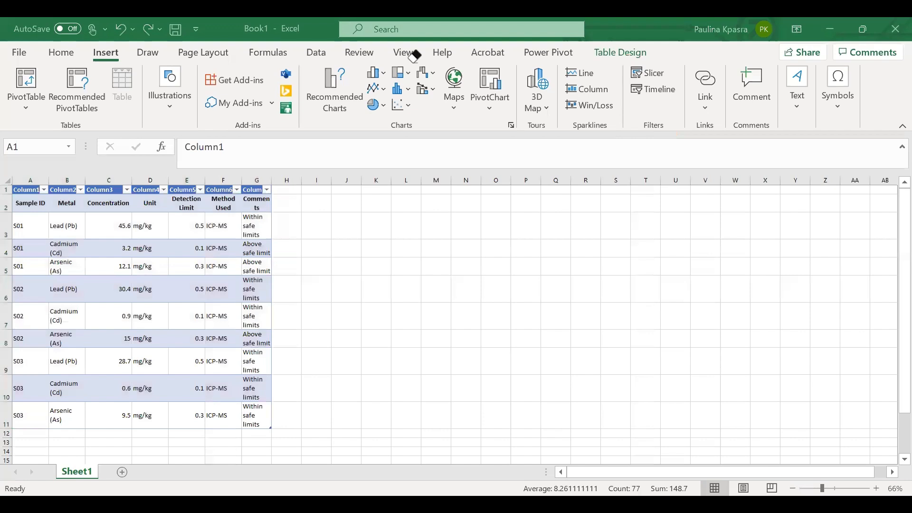
- Link the selected table cells to the recent workbook Book 1
mouse_move(691, 64)
mouse_down()
mouse_move(729, 76)
mouse_move(708, 136)
mouse_move(725, 130)
mouse_up()
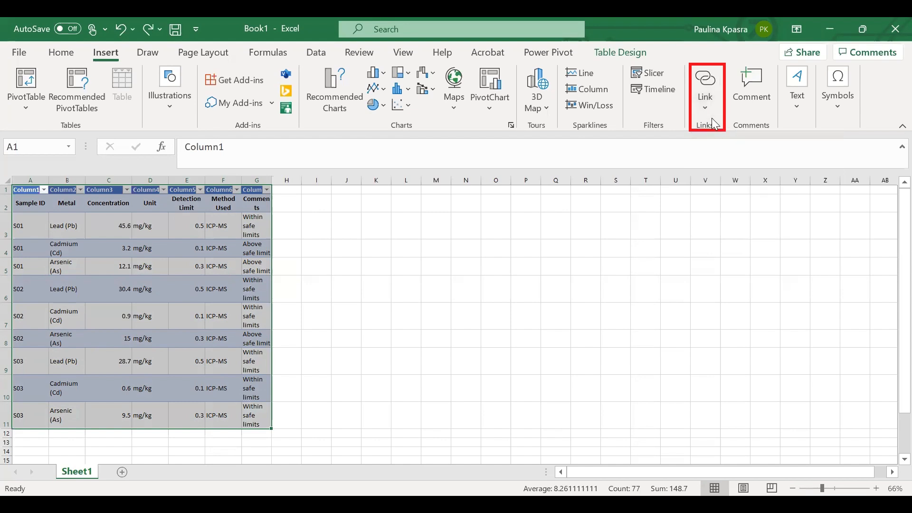
click(706, 101)
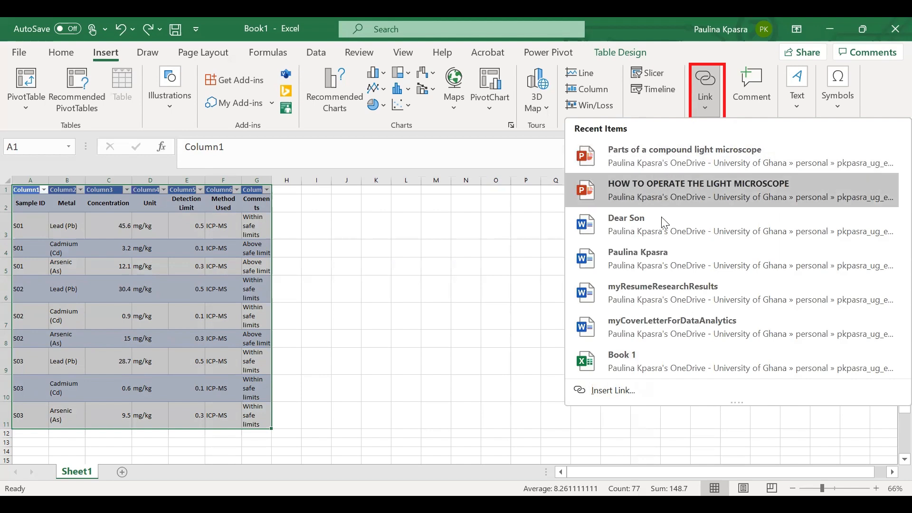
click(663, 360)
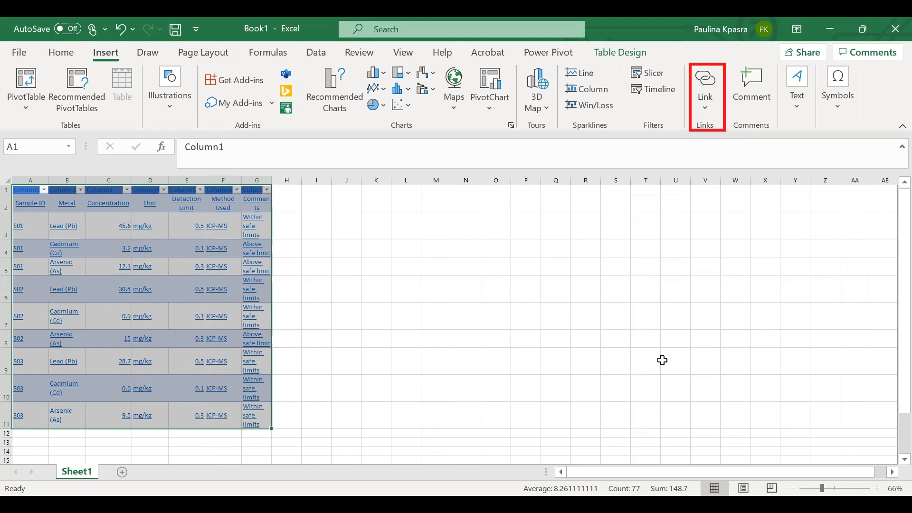
- Undo the hyperlinks added to the table cells
click(290, 208)
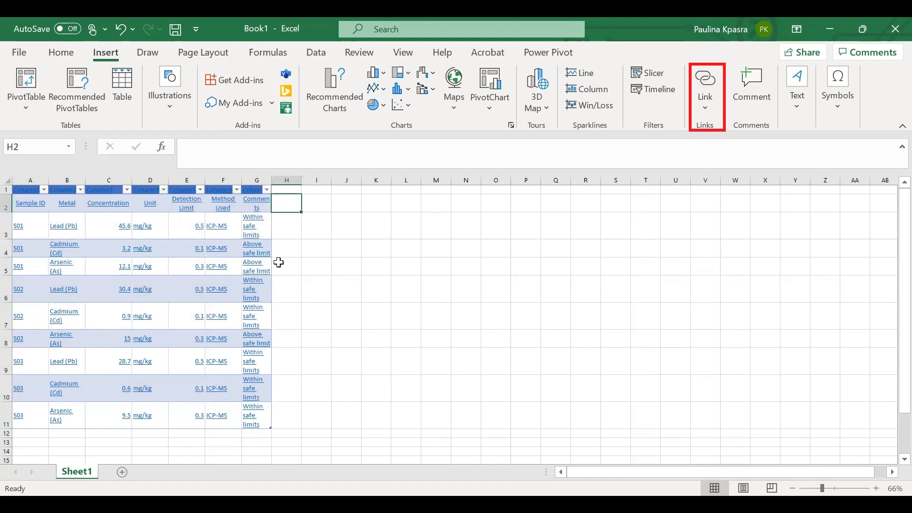
click(307, 245)
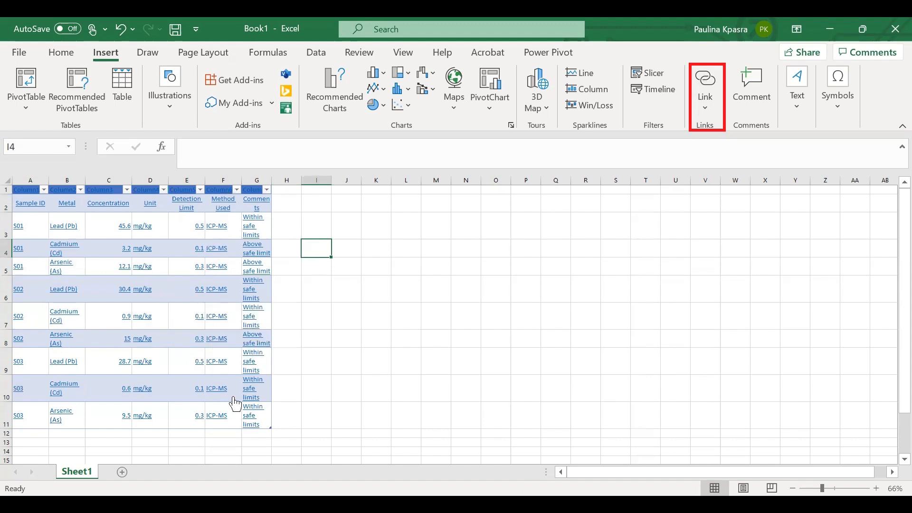
click(121, 28)
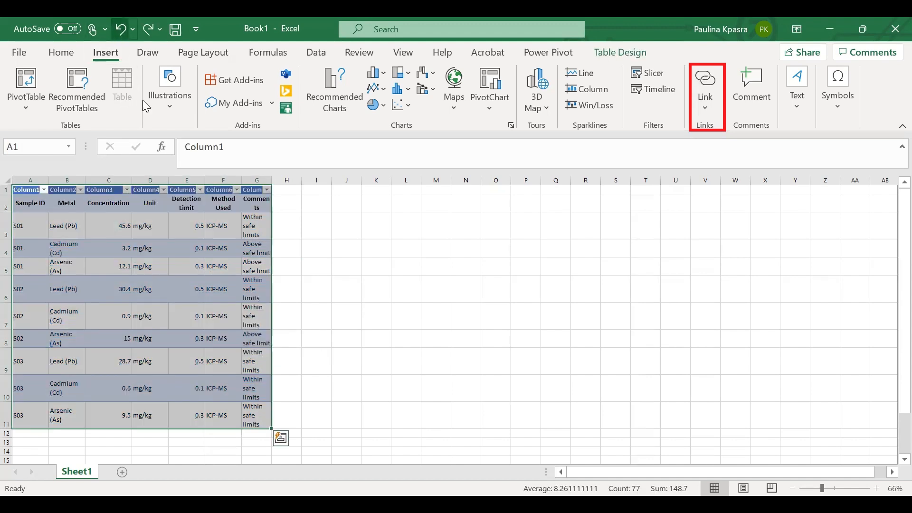
click(393, 338)
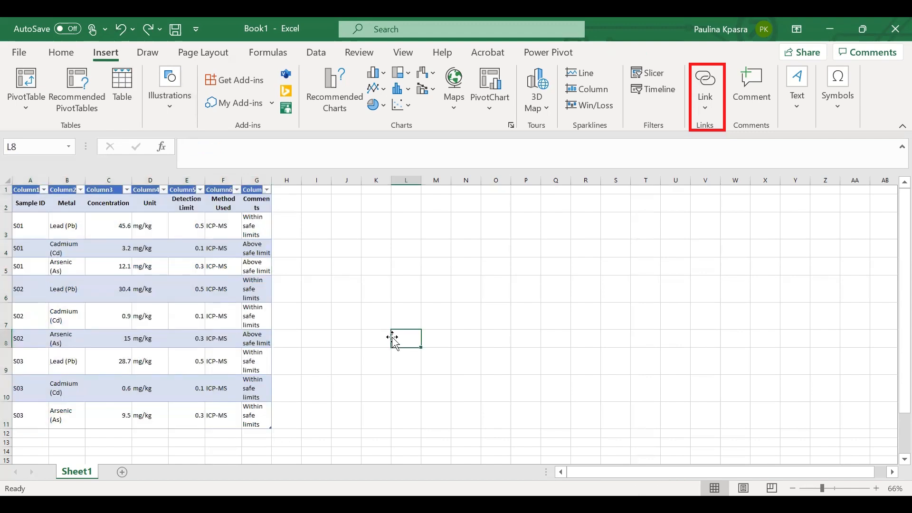
- Hyperlink cell A3 (S01) to the document Practical 1 in the Documents folder
click(10, 225)
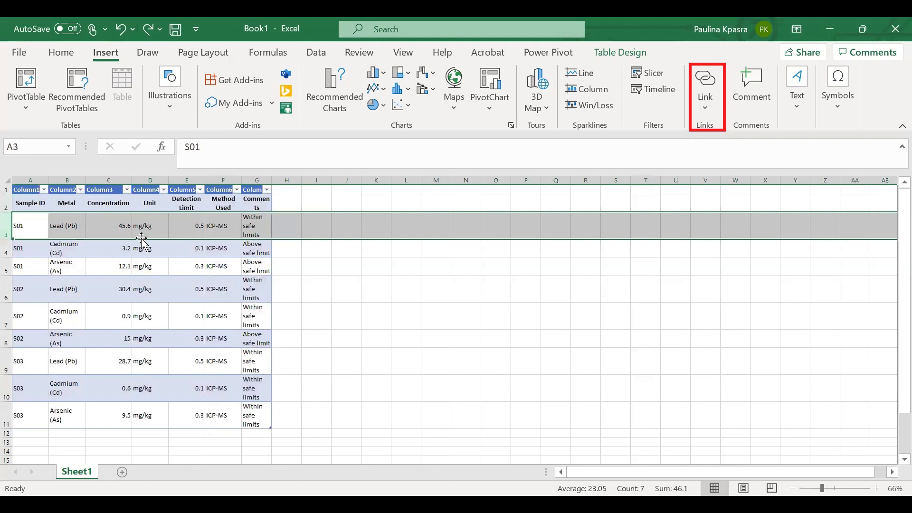
click(31, 229)
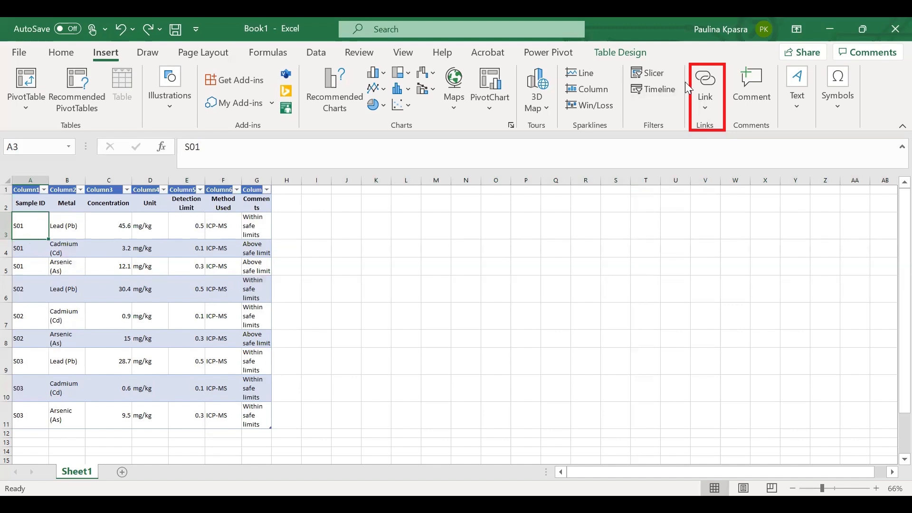
click(706, 90)
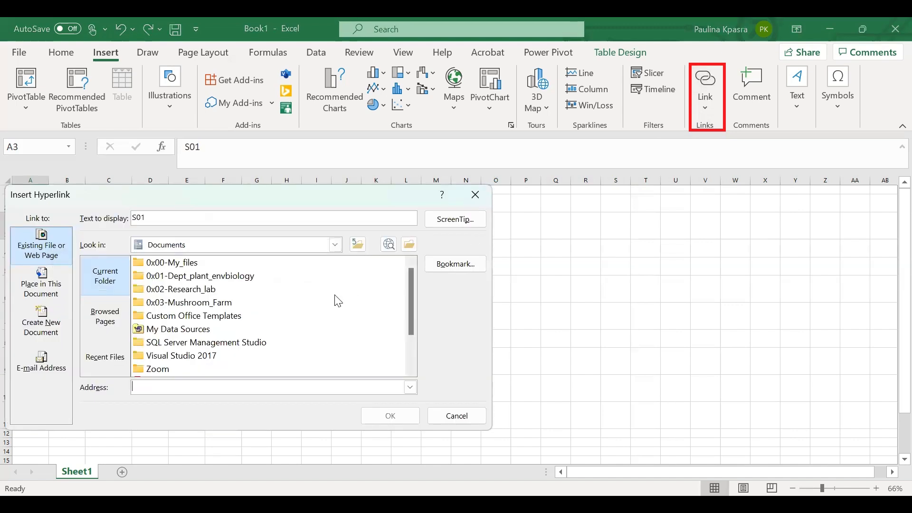
scroll(331, 301, down, 1)
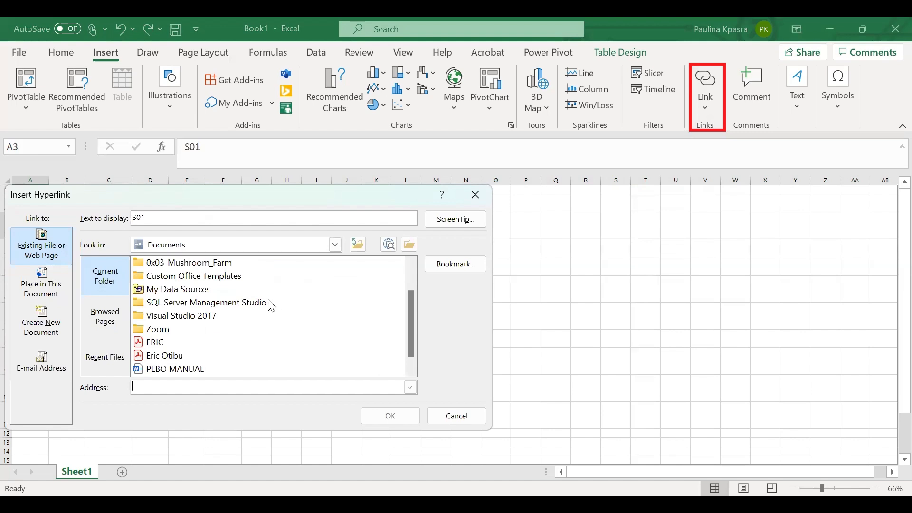
scroll(272, 305, up, 1)
scroll(192, 296, down, 2)
scroll(192, 297, up, 2)
scroll(192, 297, down, 2)
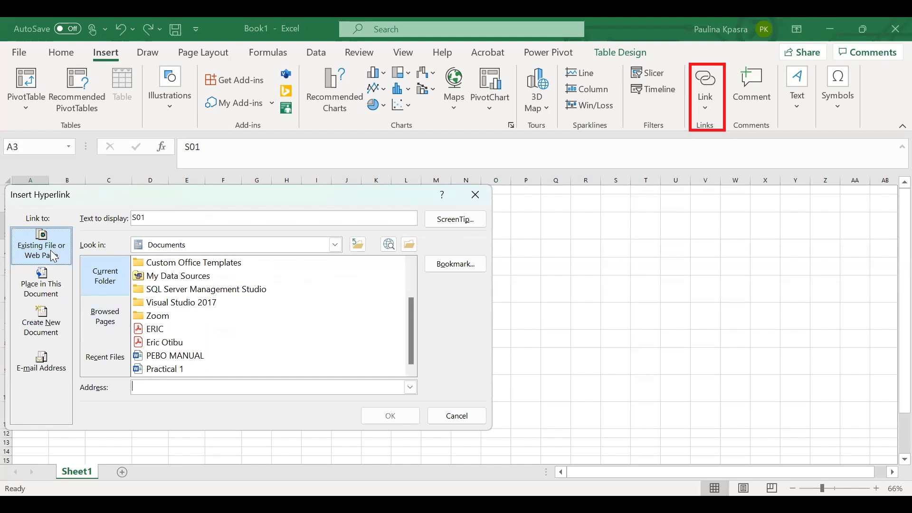
scroll(216, 289, up, 1)
scroll(216, 290, down, 1)
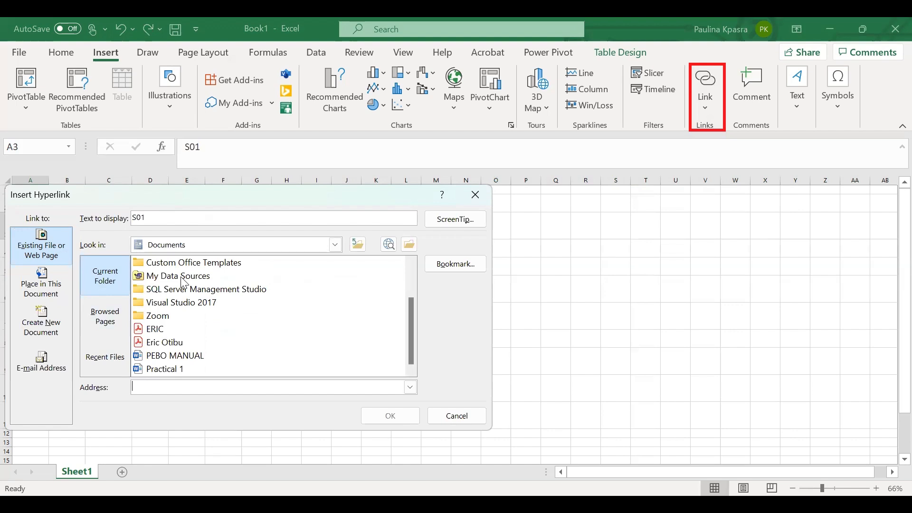
click(163, 316)
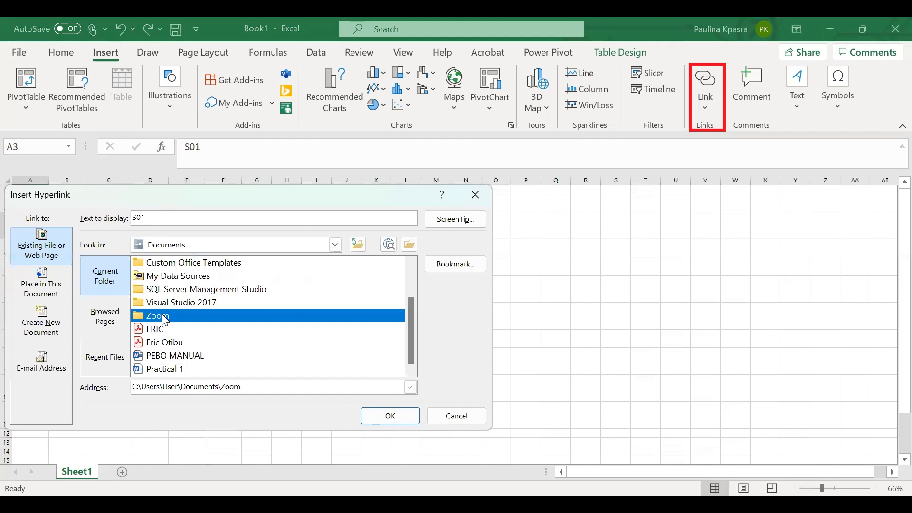
click(158, 371)
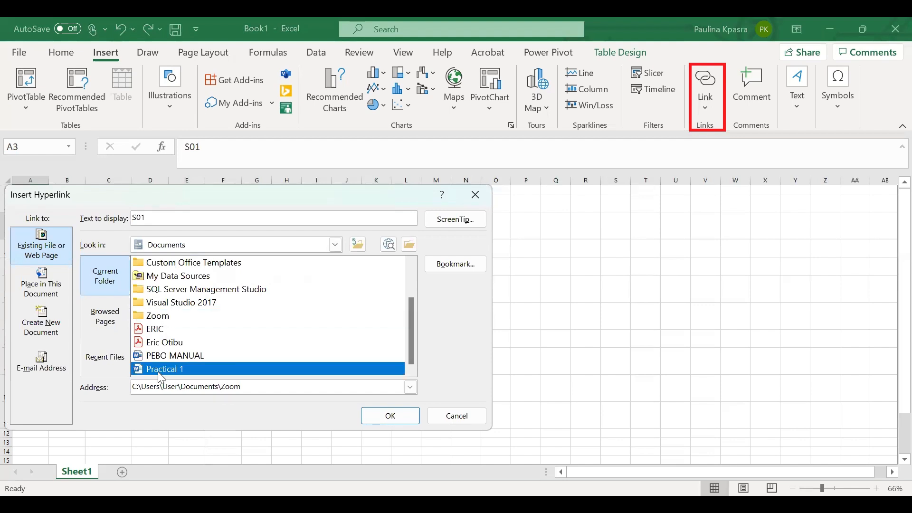
click(392, 420)
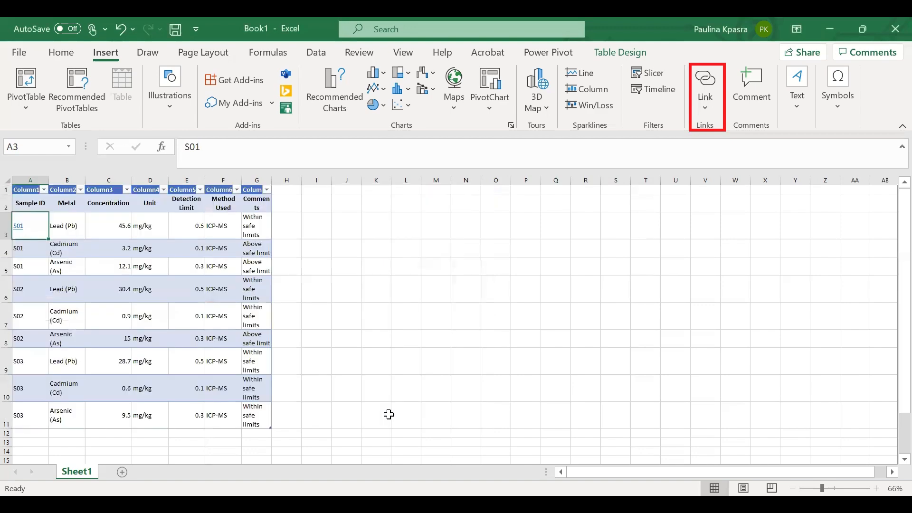
- Zoom in on the linked S01 cell to examine its hyperlink tooltip
scroll(30, 227, up, 3)
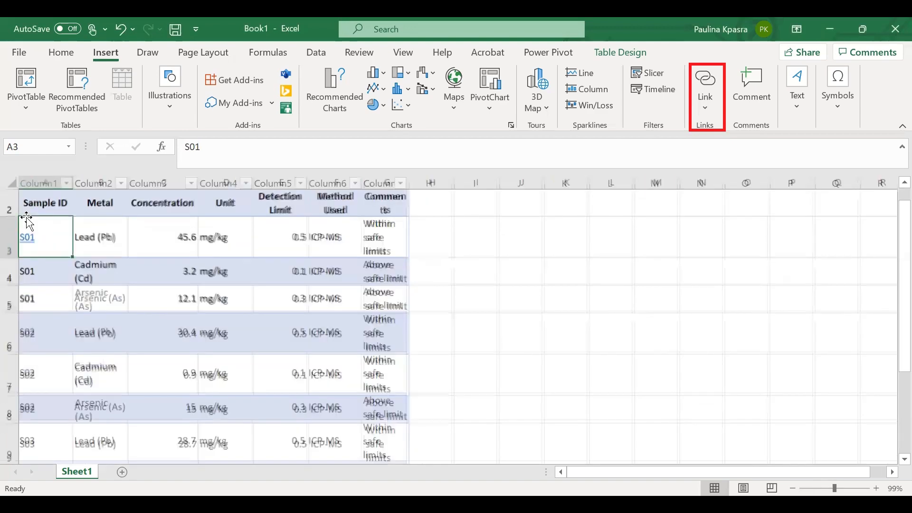
scroll(27, 222, up, 5)
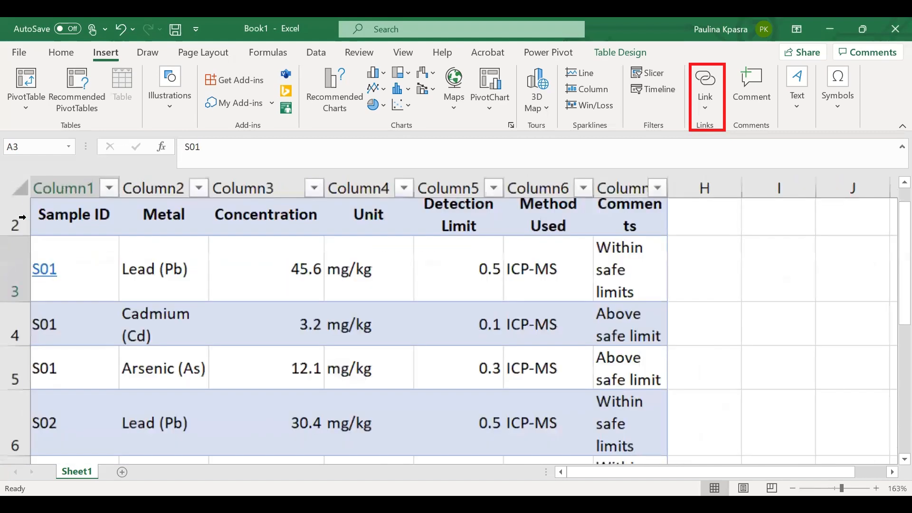
scroll(61, 230, up, 1)
scroll(73, 319, up, 5)
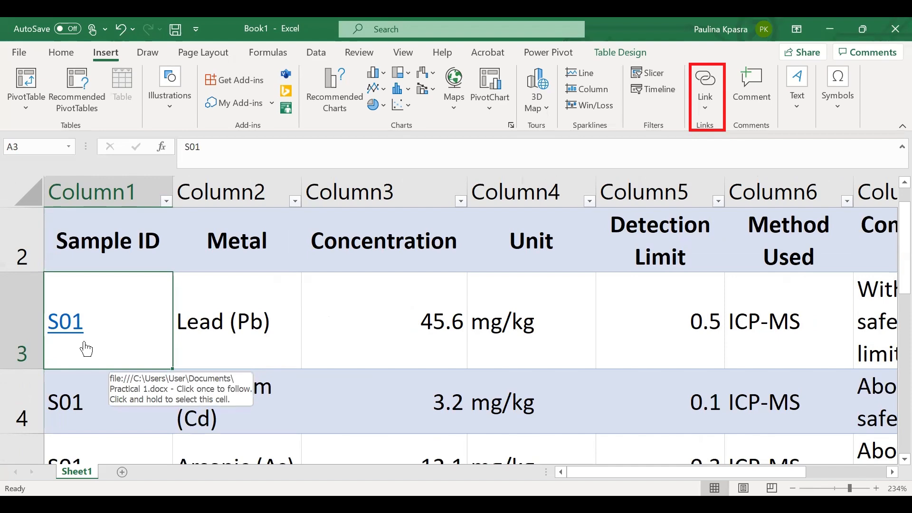
ctrl+scroll(272, 342, down, 10)
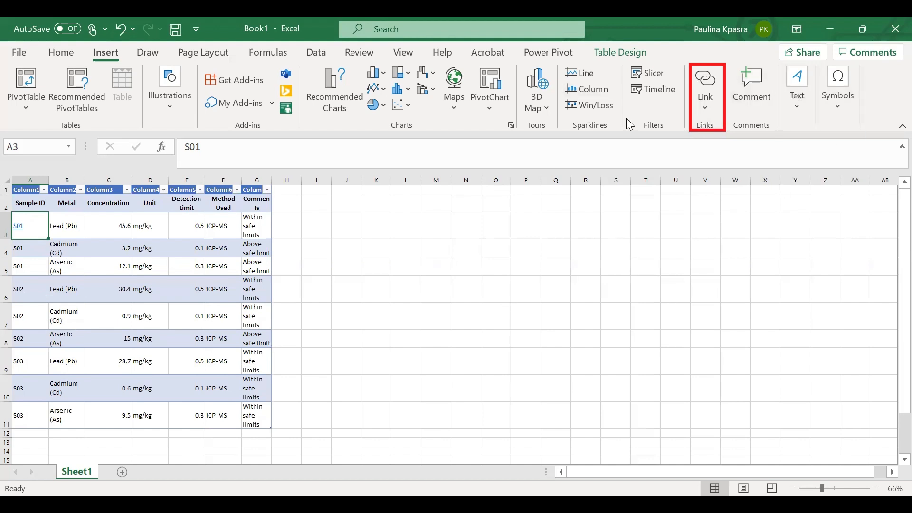
- Browse the Text and Symbols options, including the built-in equation gallery
click(709, 131)
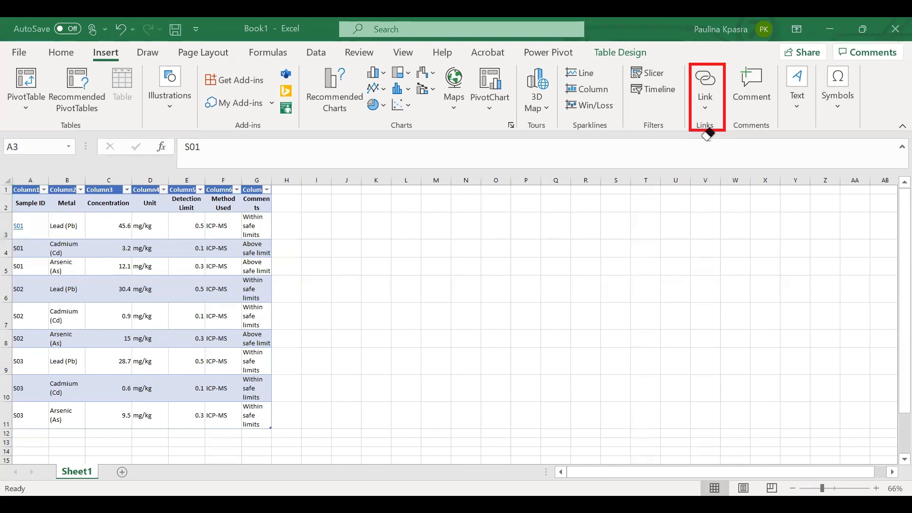
click(709, 131)
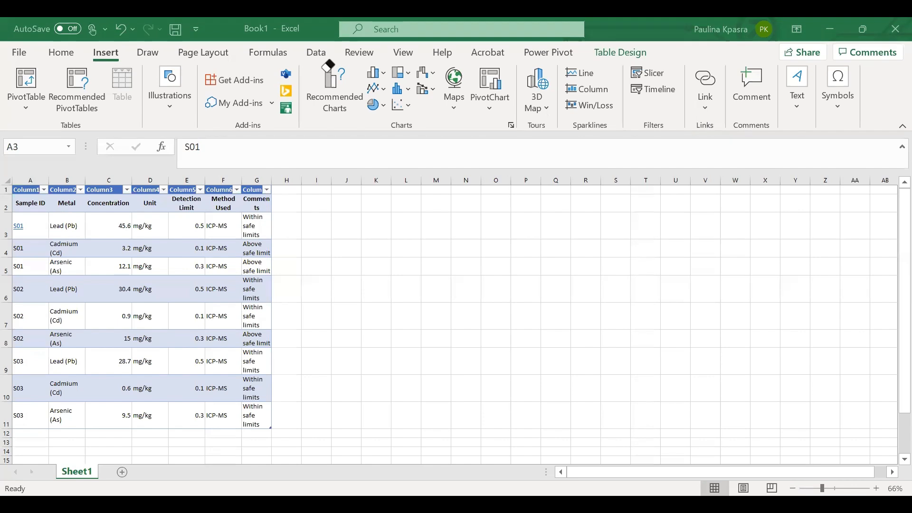
click(797, 92)
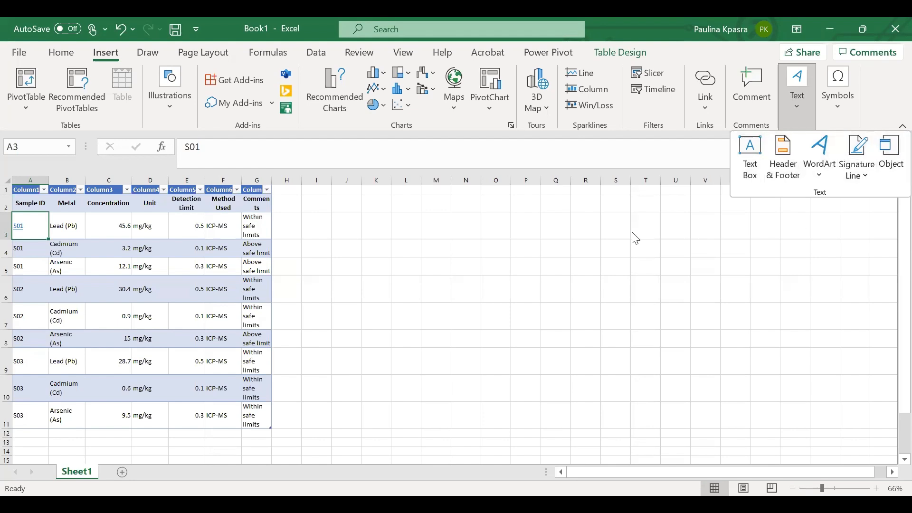
click(556, 129)
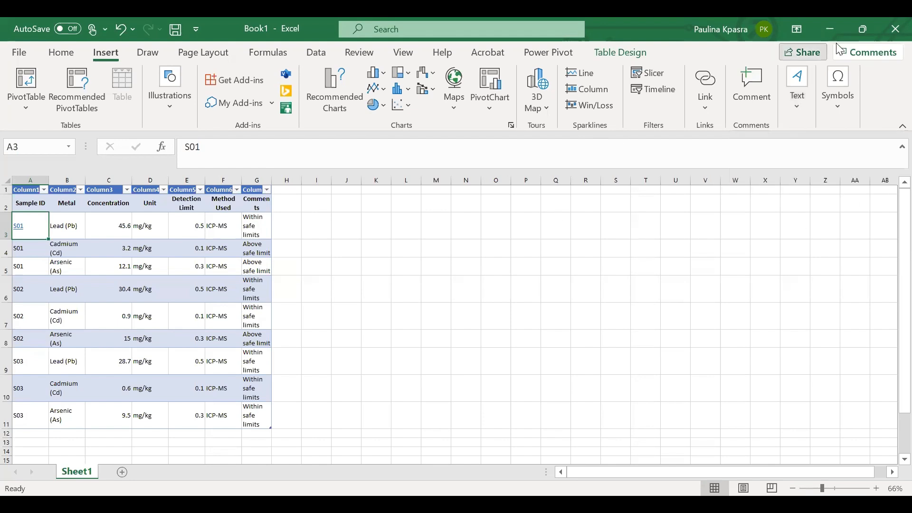
click(843, 96)
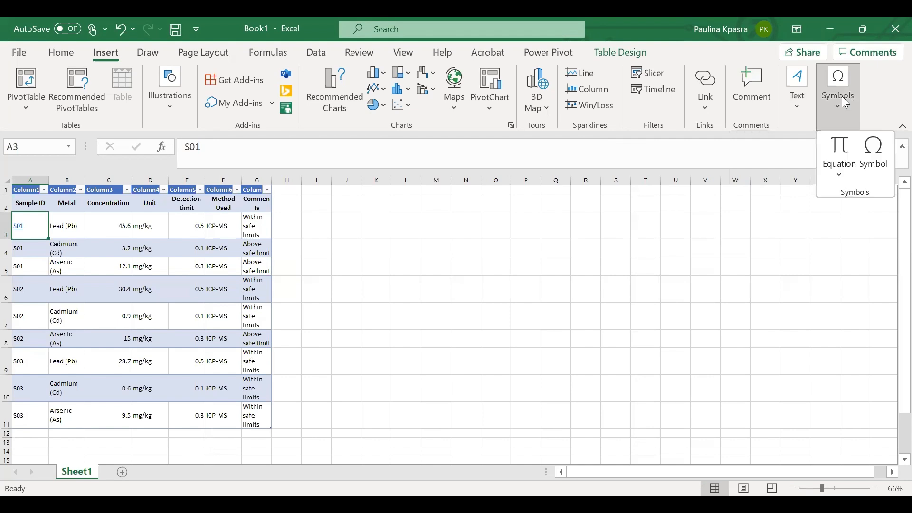
click(846, 177)
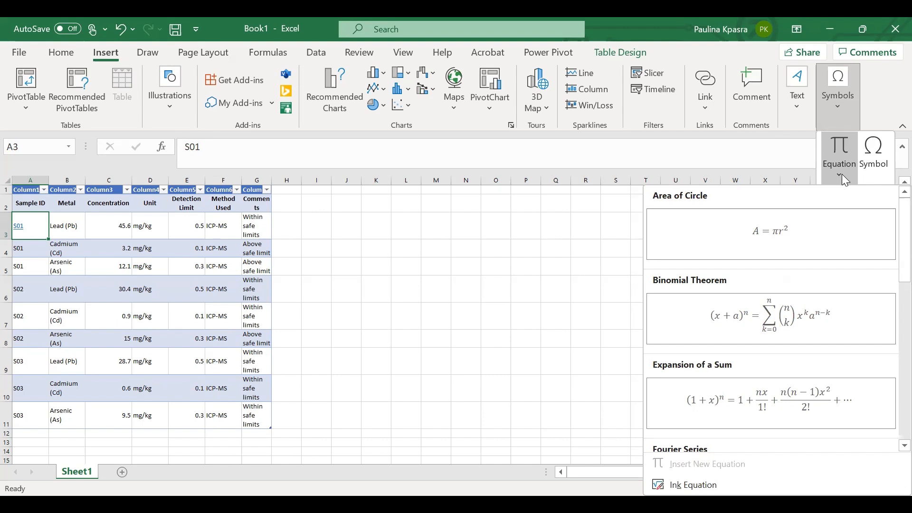
click(584, 346)
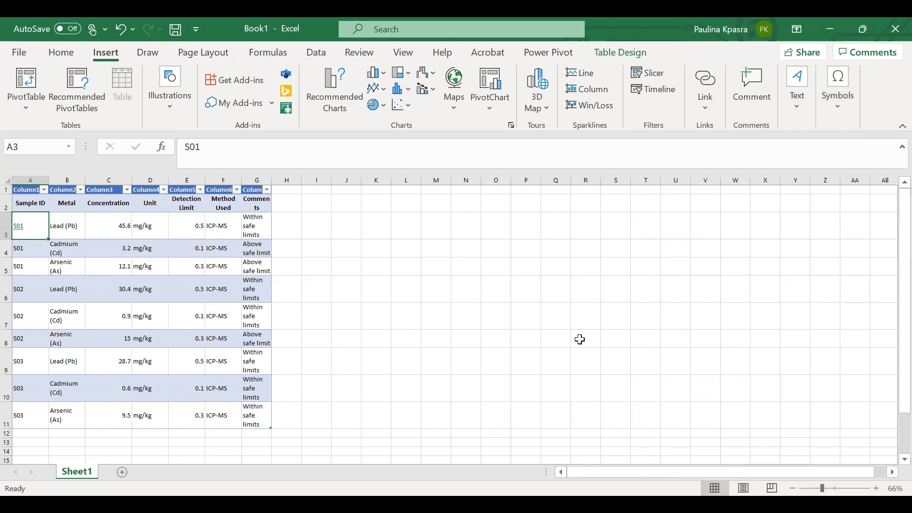
click(838, 126)
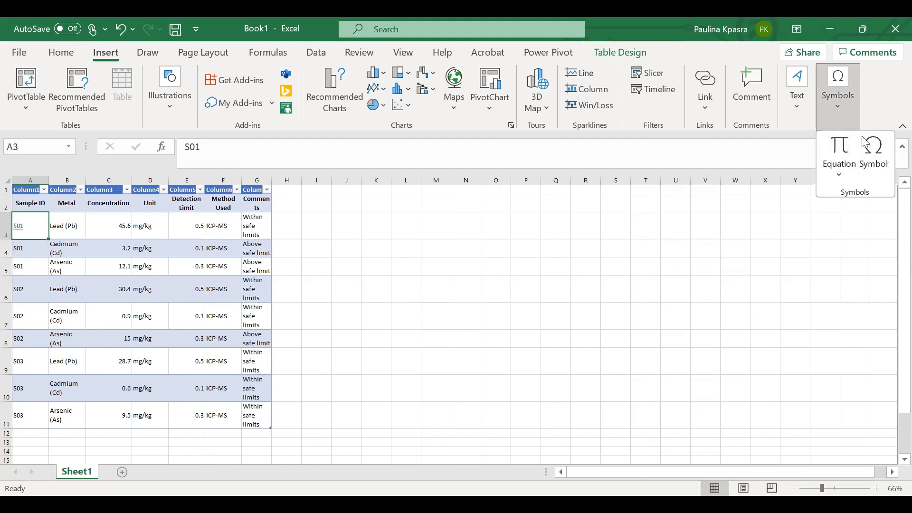